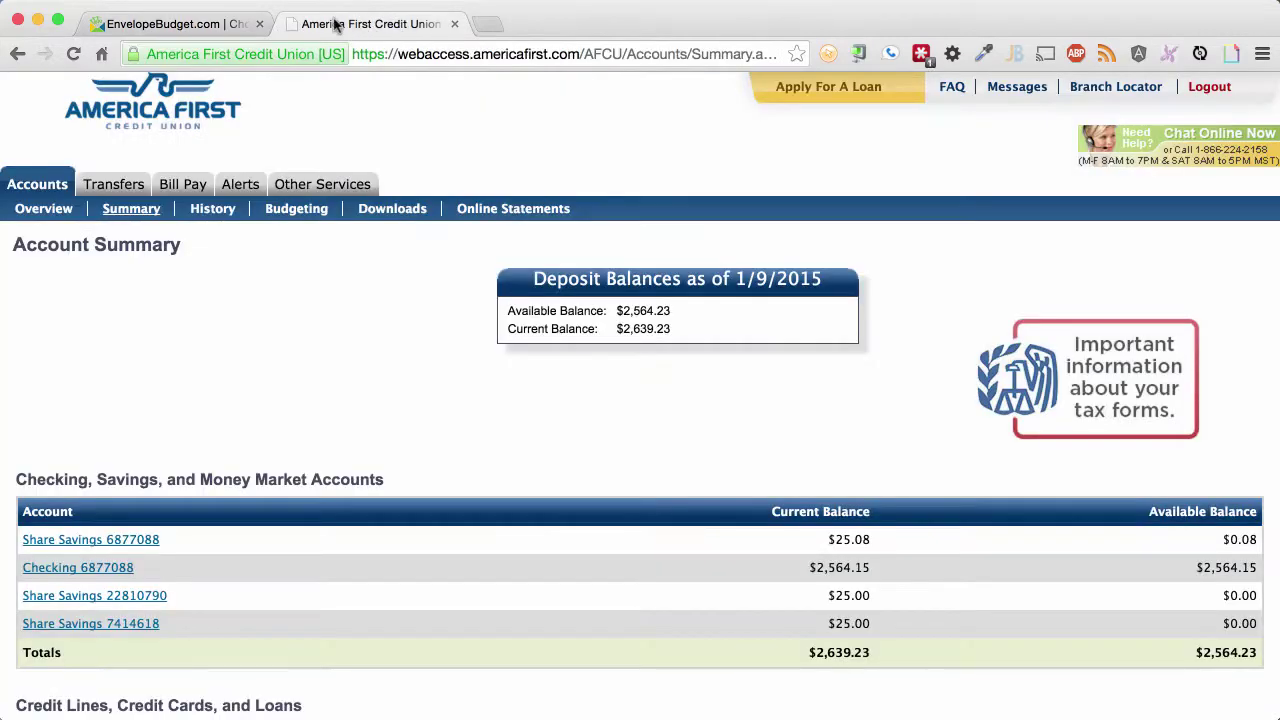
Step: Switch to EnvelopeBudget and create a manual-entry bank account named Checking with an opening balance of 100.00
left_click(190, 23)
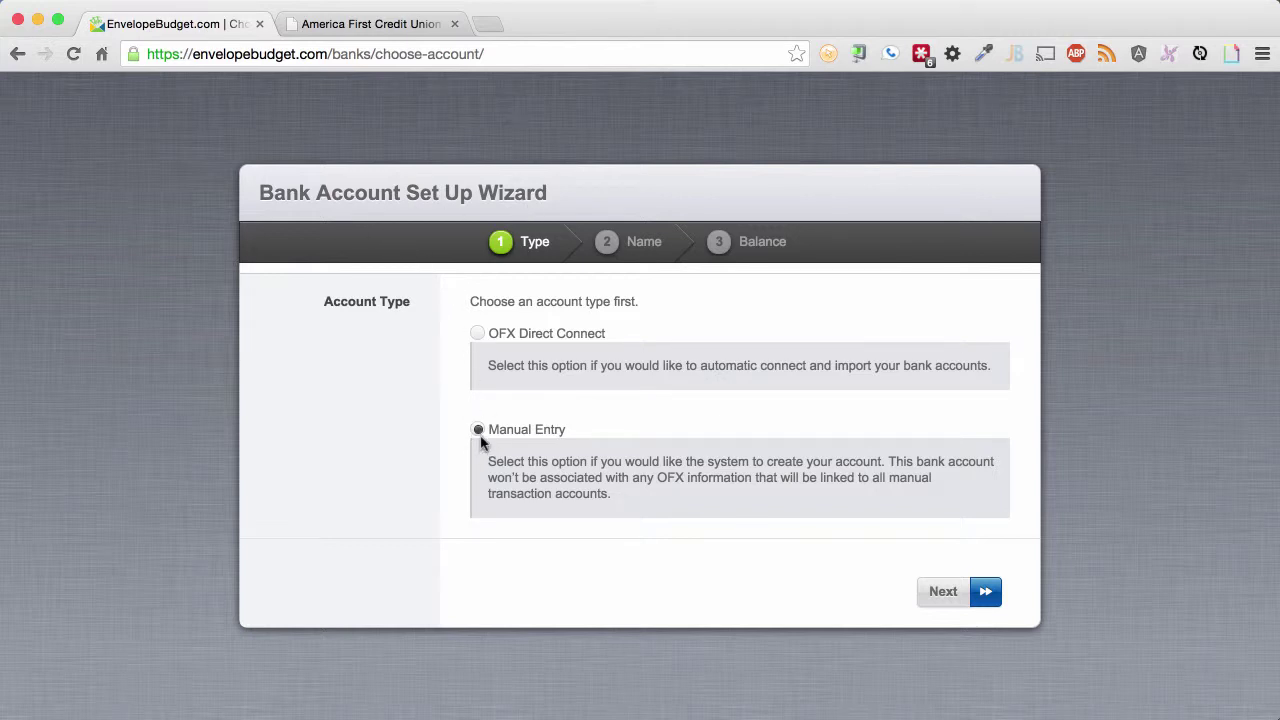
left_click(957, 597)
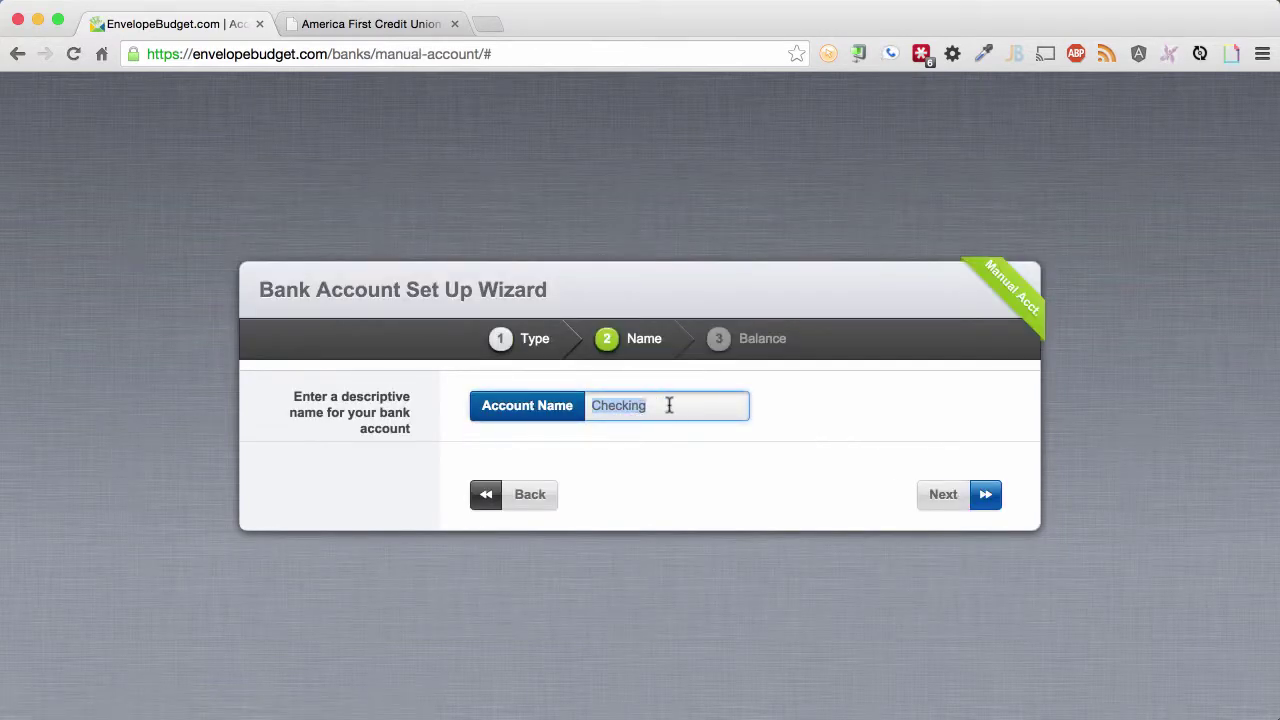
left_click(961, 502)
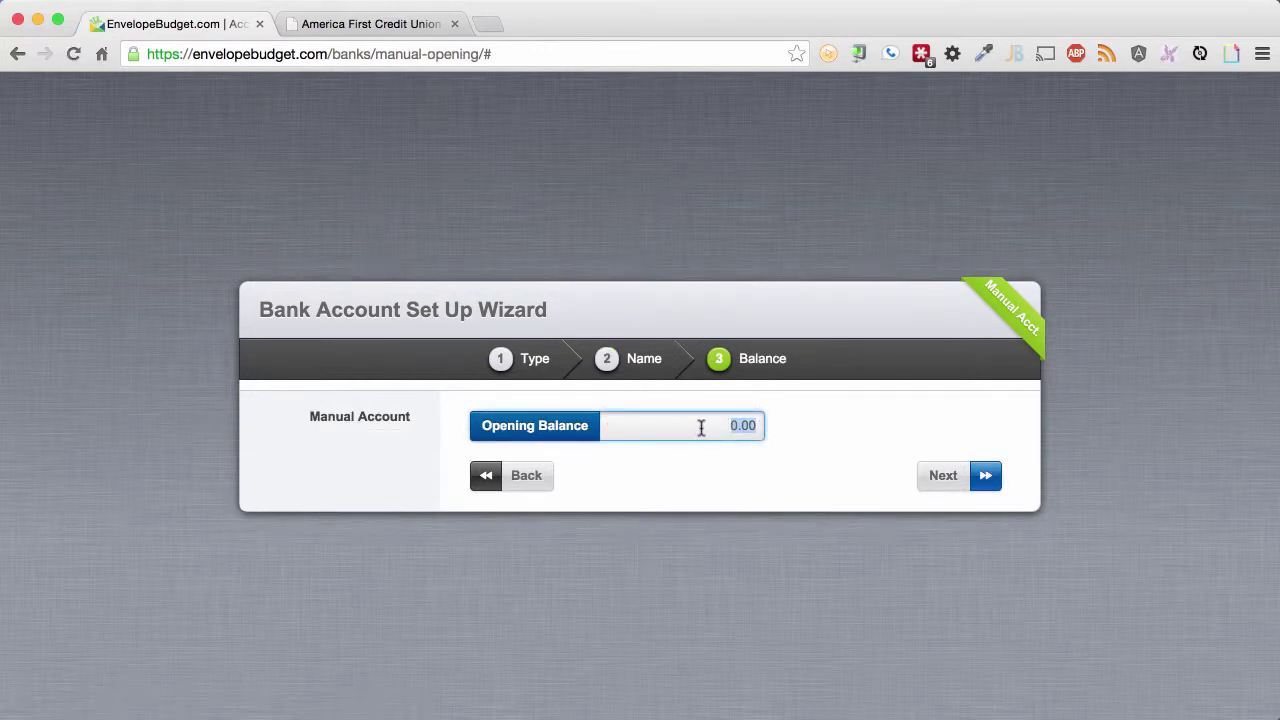
left_click_drag(701, 427, 674, 432)
type("1")
left_click(945, 480)
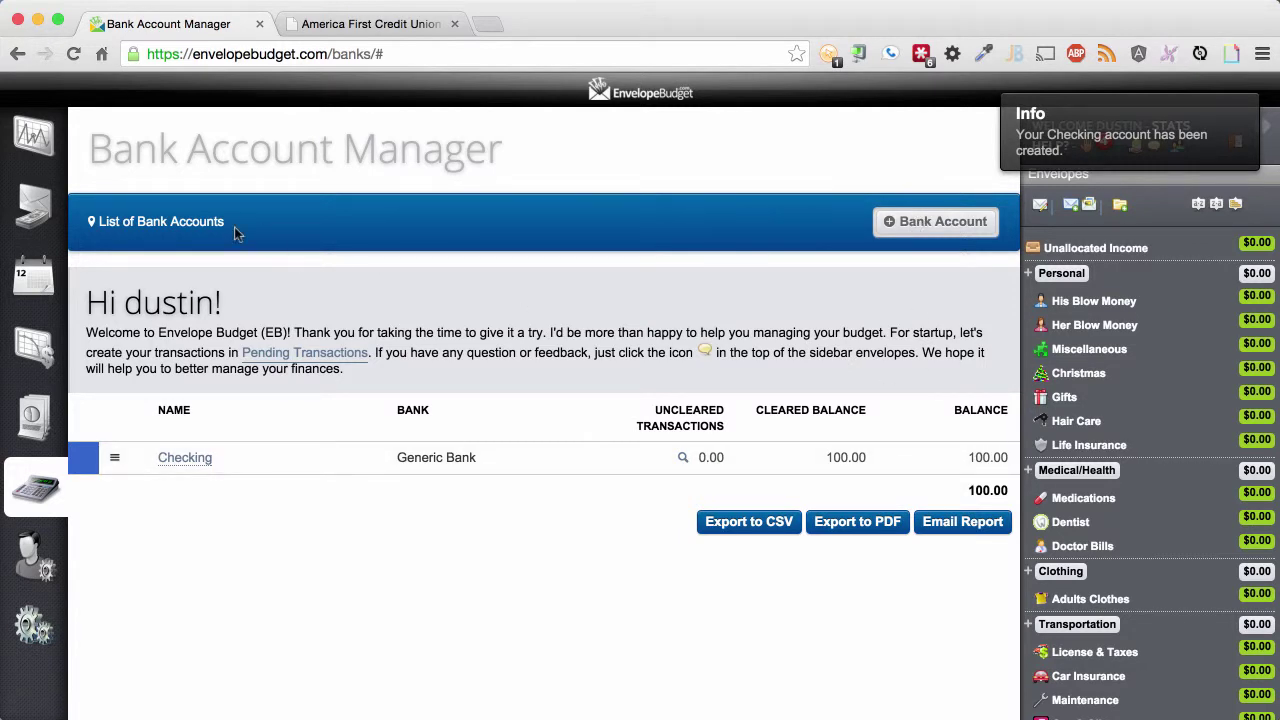
Step: Delete the Starting Balance transaction from the pending transactions and confirm the deletion
left_click(45, 220)
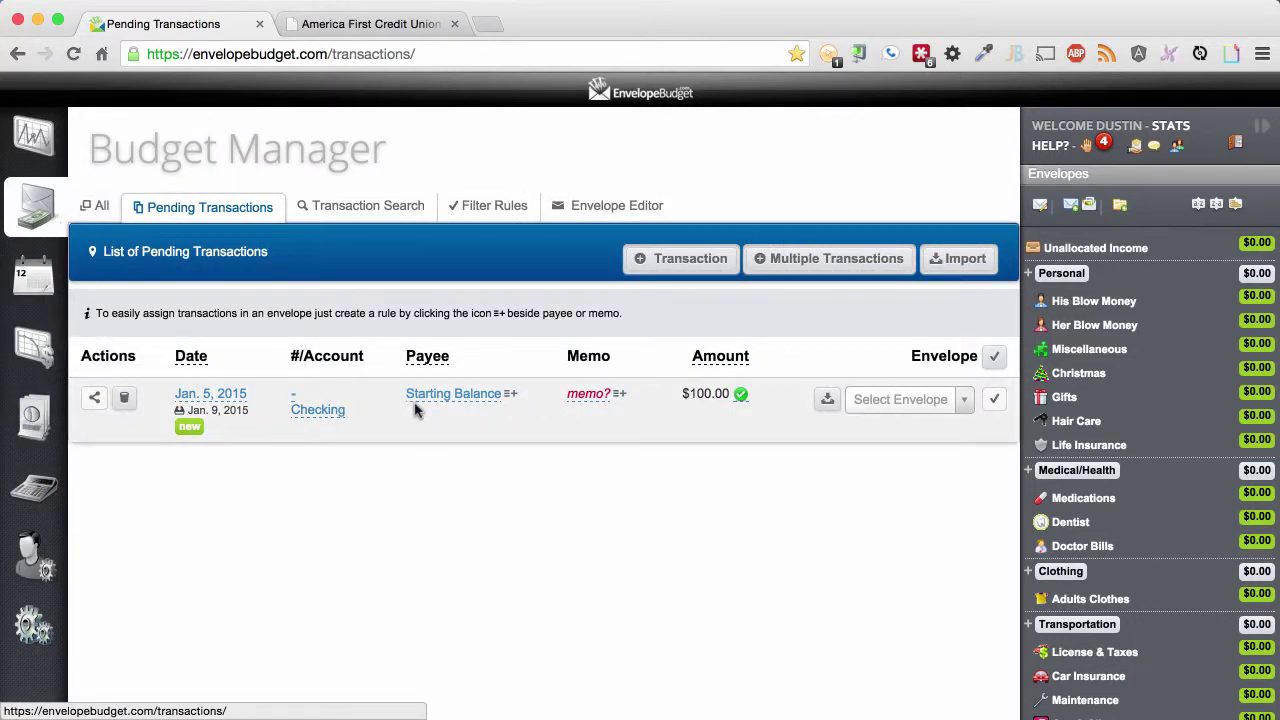
scroll(1211, 400, "down", 10)
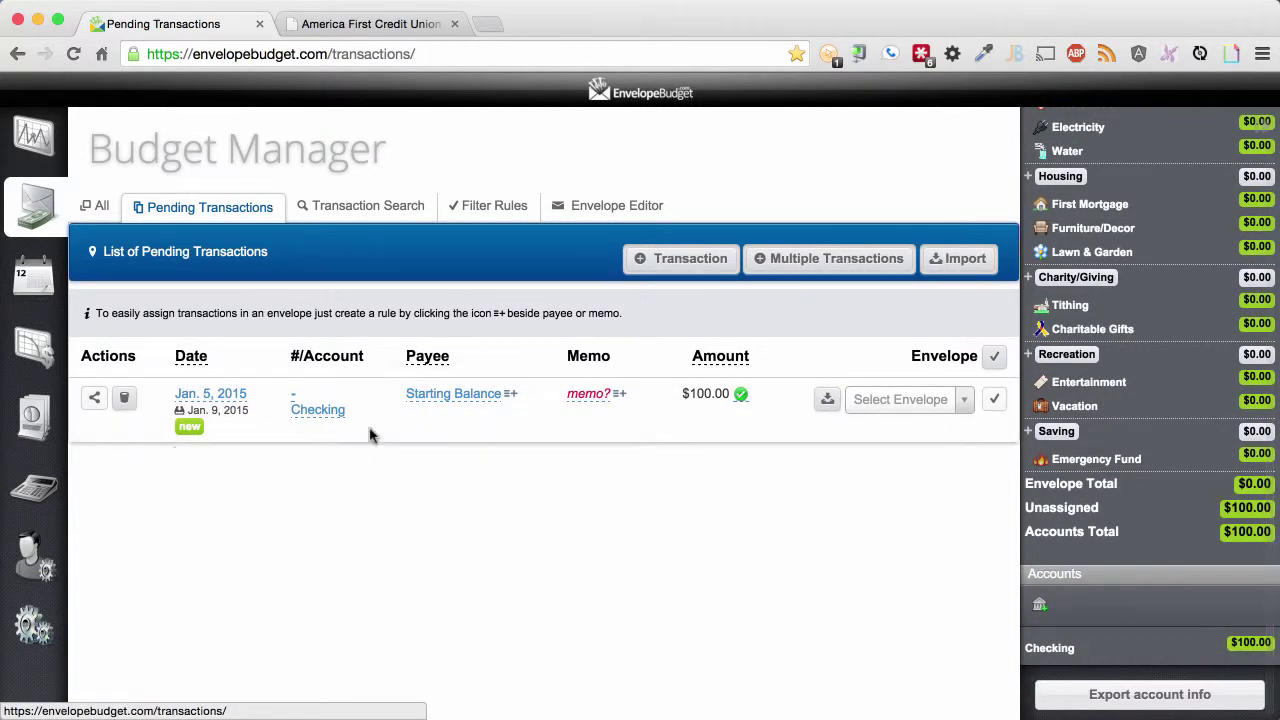
left_click(128, 401)
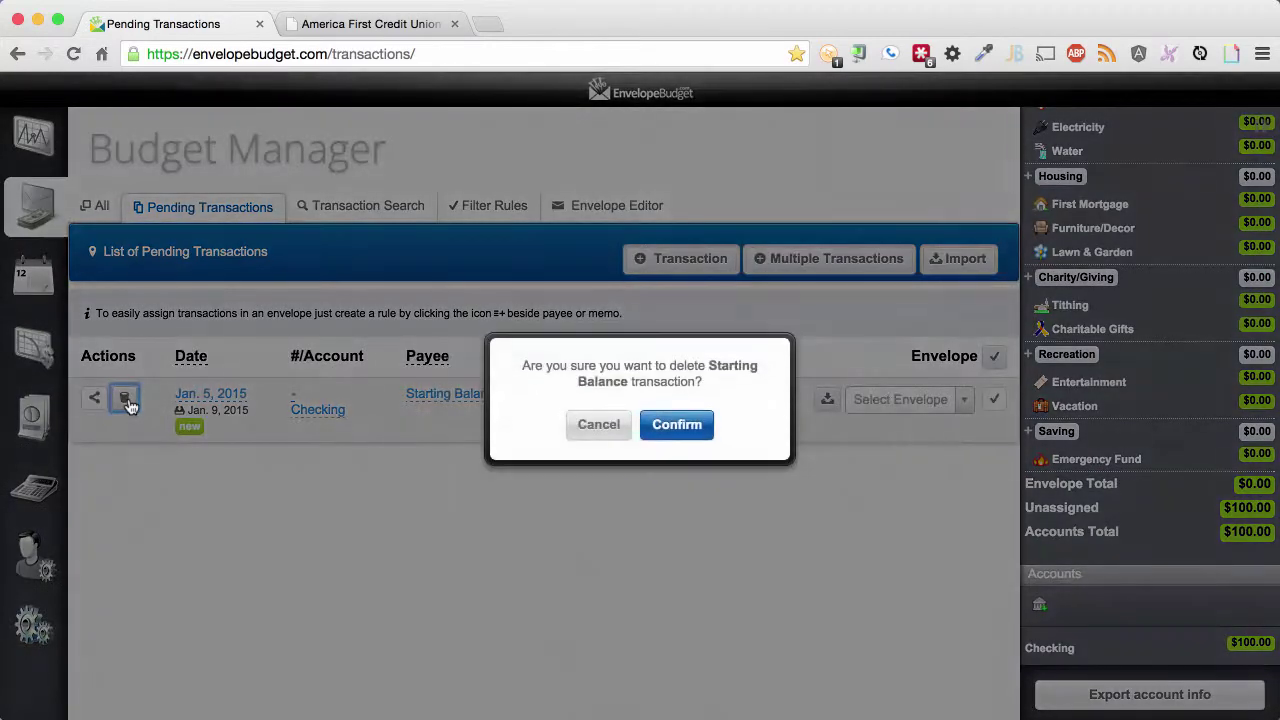
left_click(676, 426)
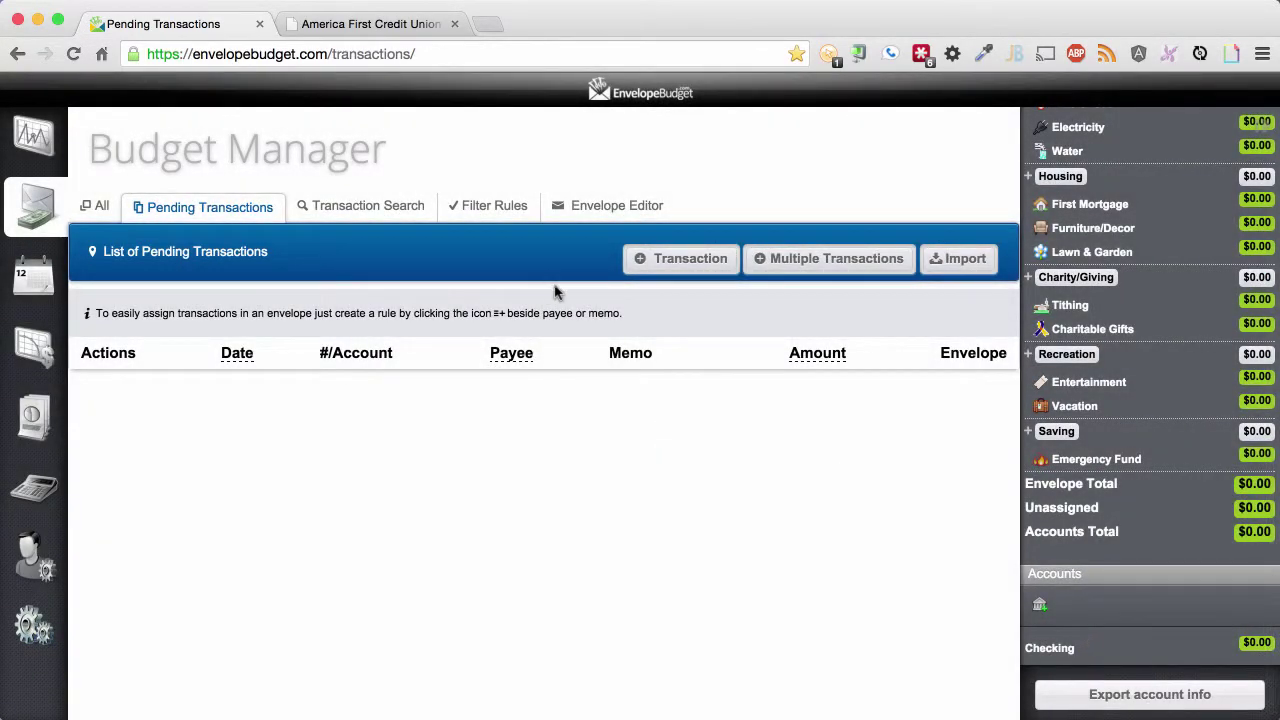
Step: Switch to America First Credit Union and review the Checking account's transaction history filtered from 1/1/2015
left_click(396, 28)
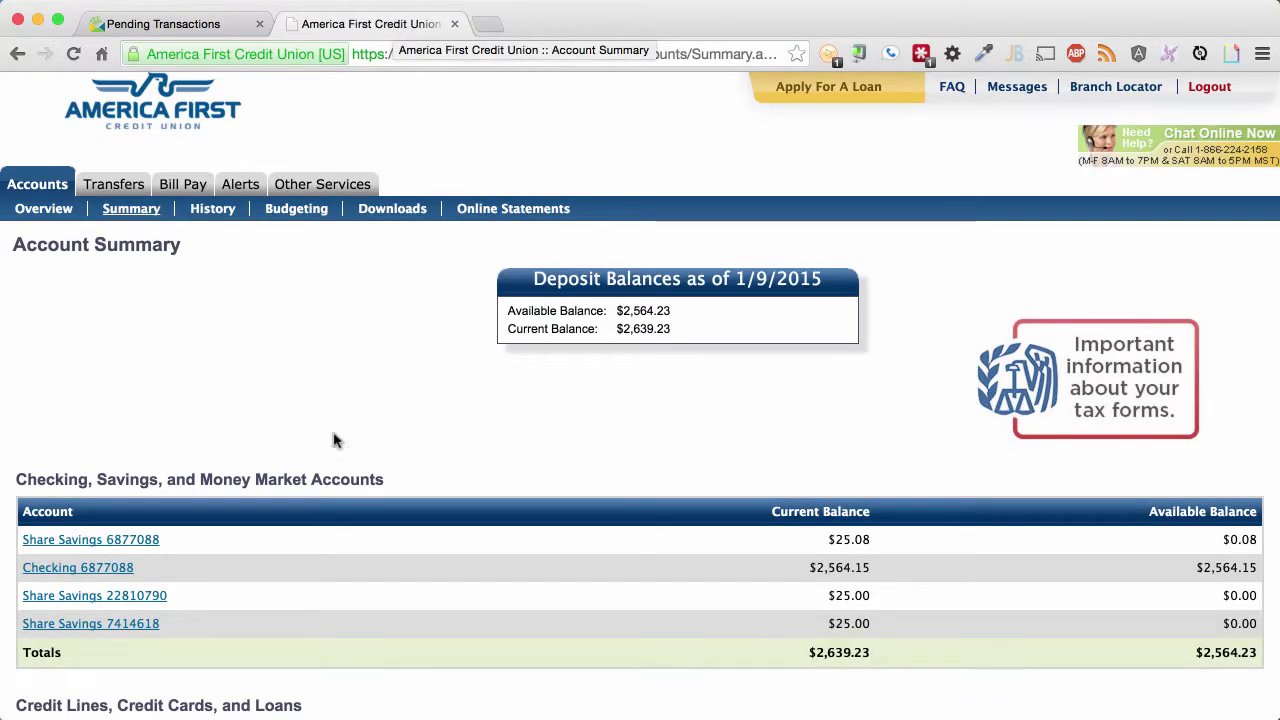
left_click(60, 570)
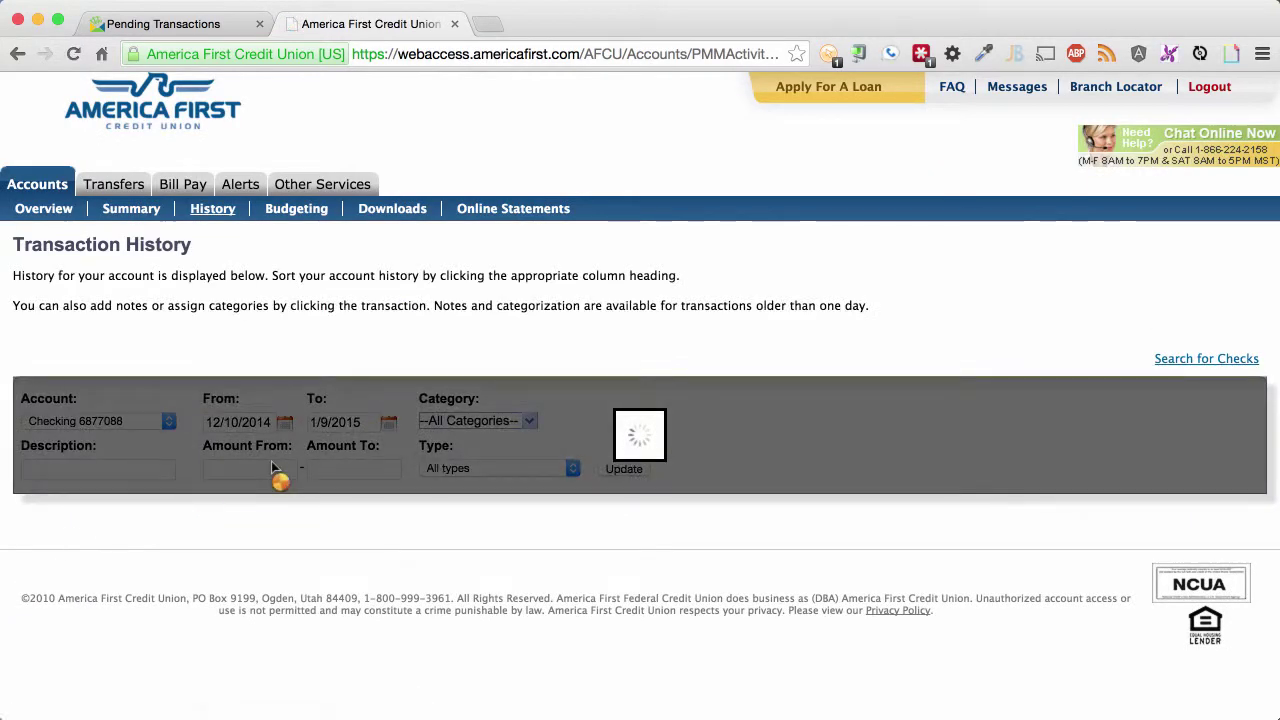
scroll(250, 640, "down", 3)
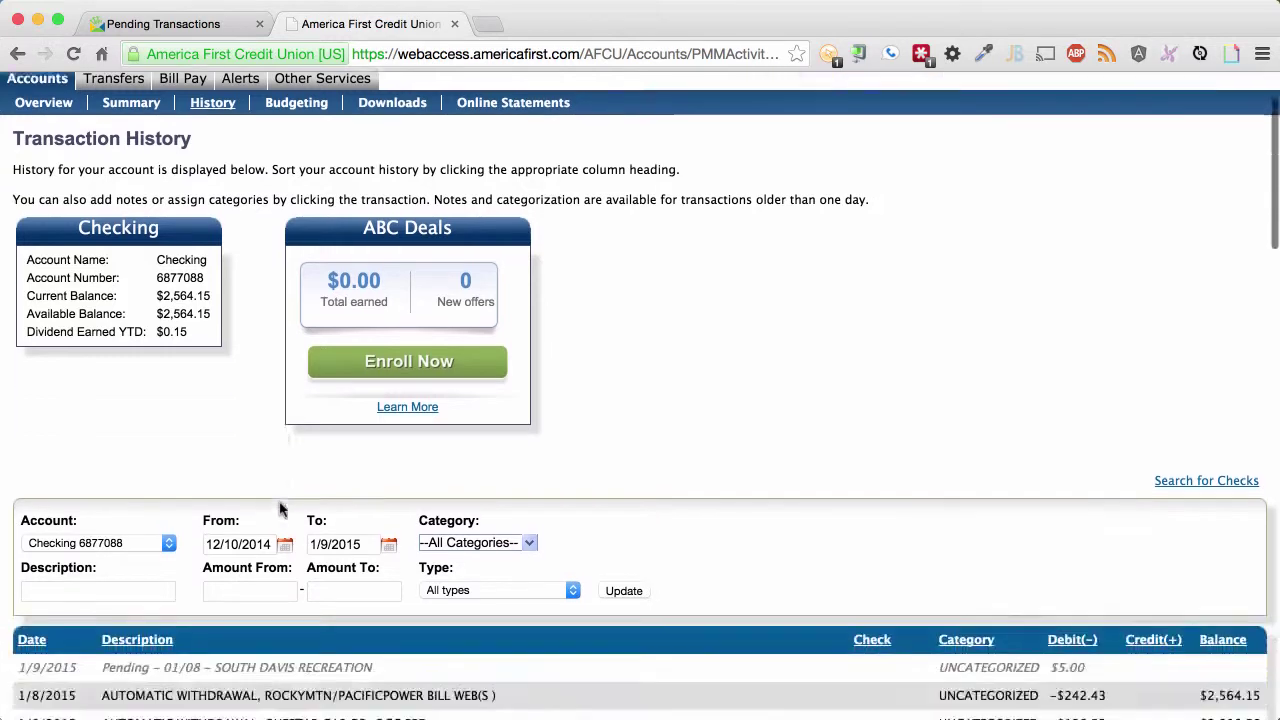
left_click(283, 498)
left_click(285, 498)
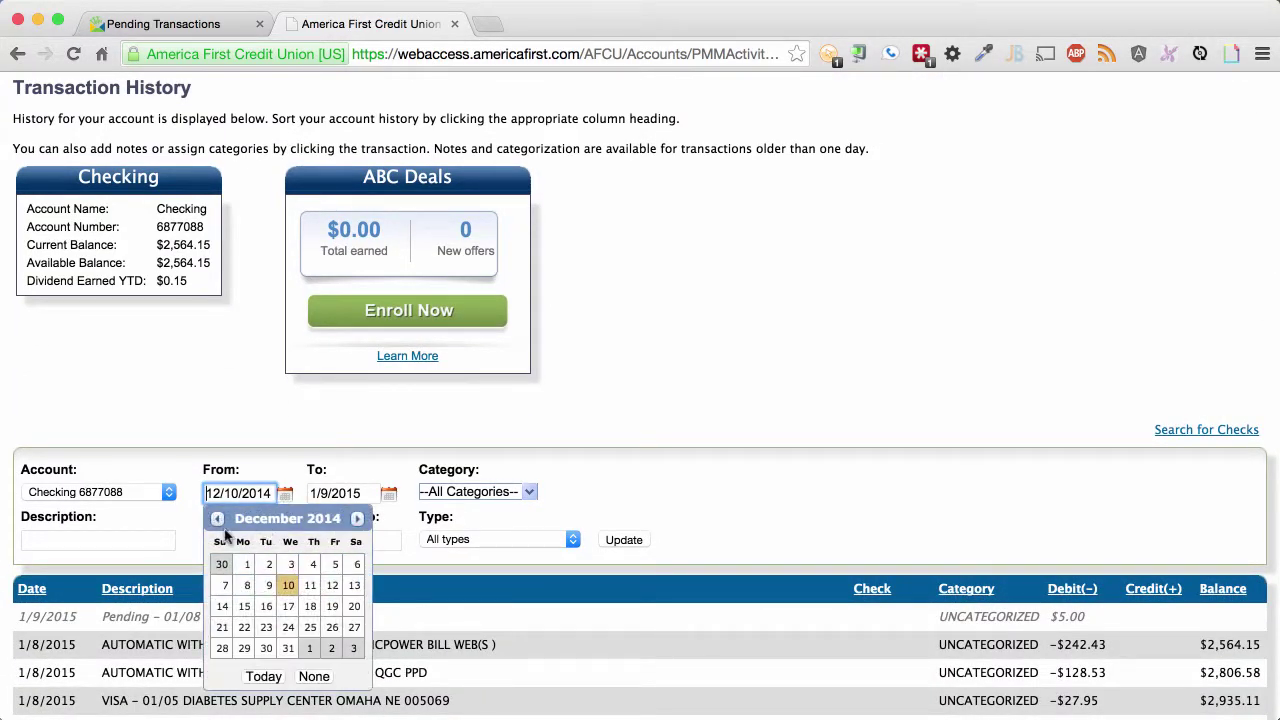
left_click(358, 519)
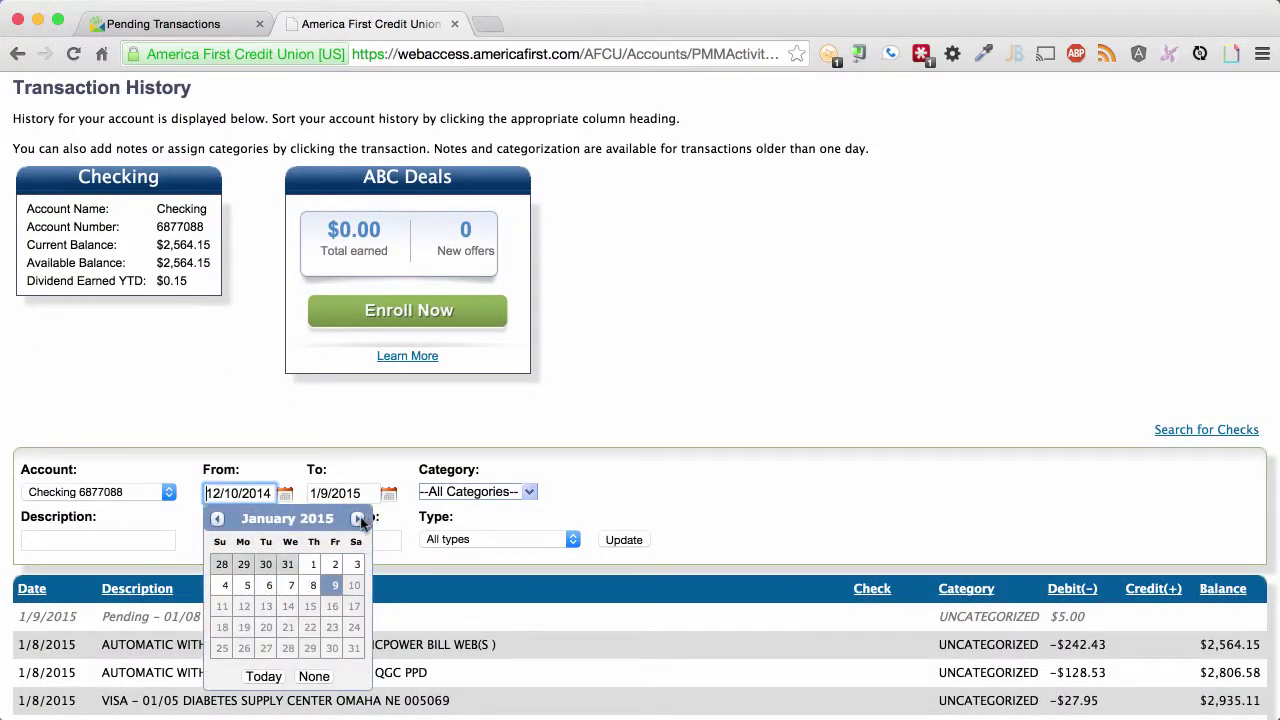
left_click(313, 565)
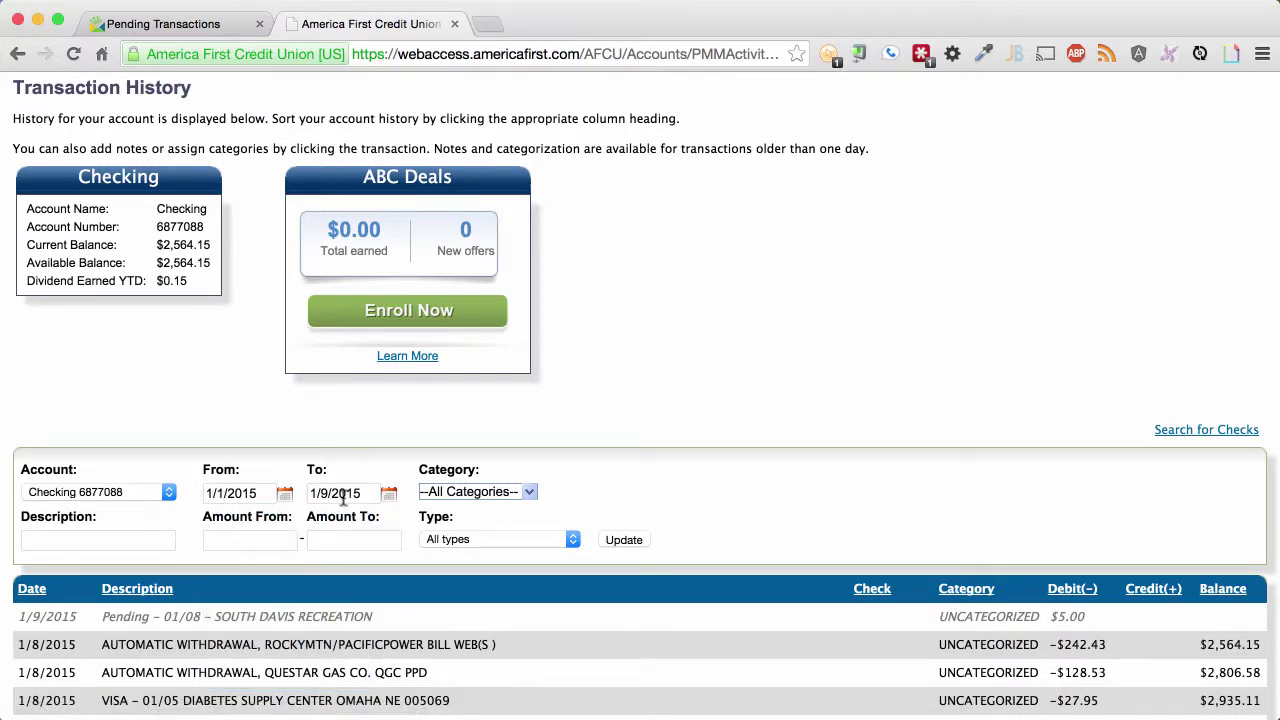
left_click(623, 539)
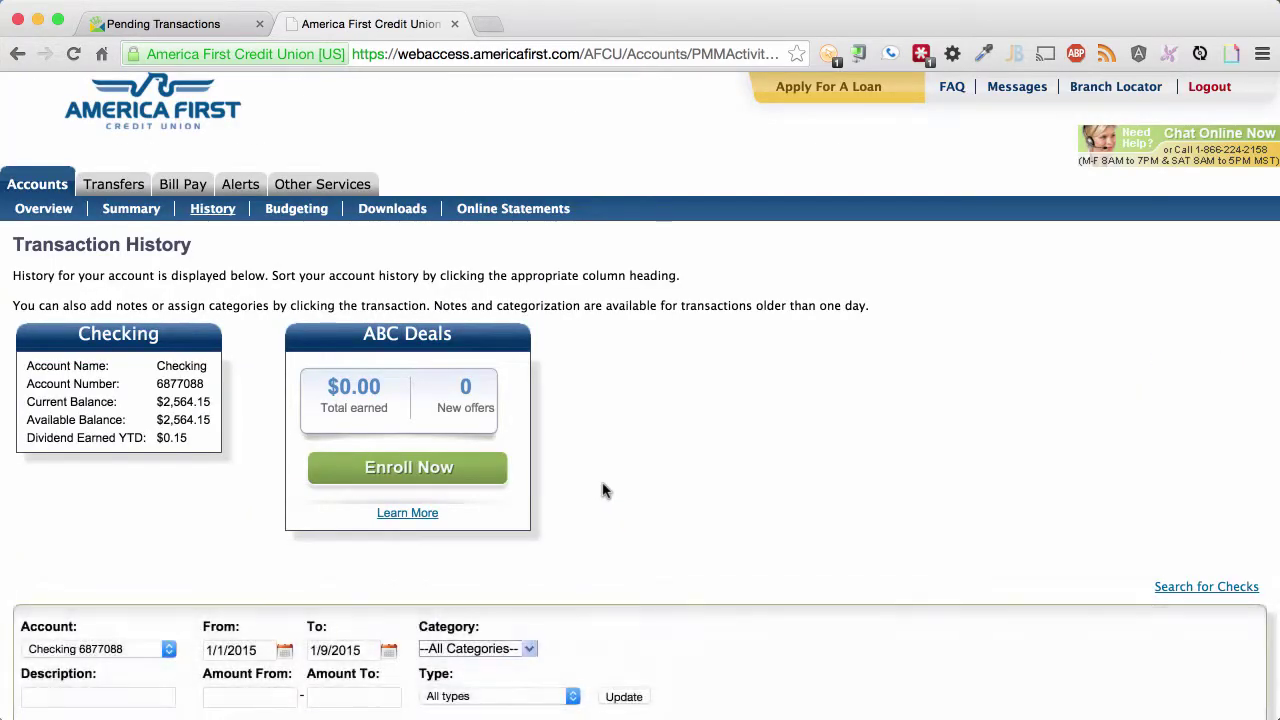
scroll(735, 487, "down", 10)
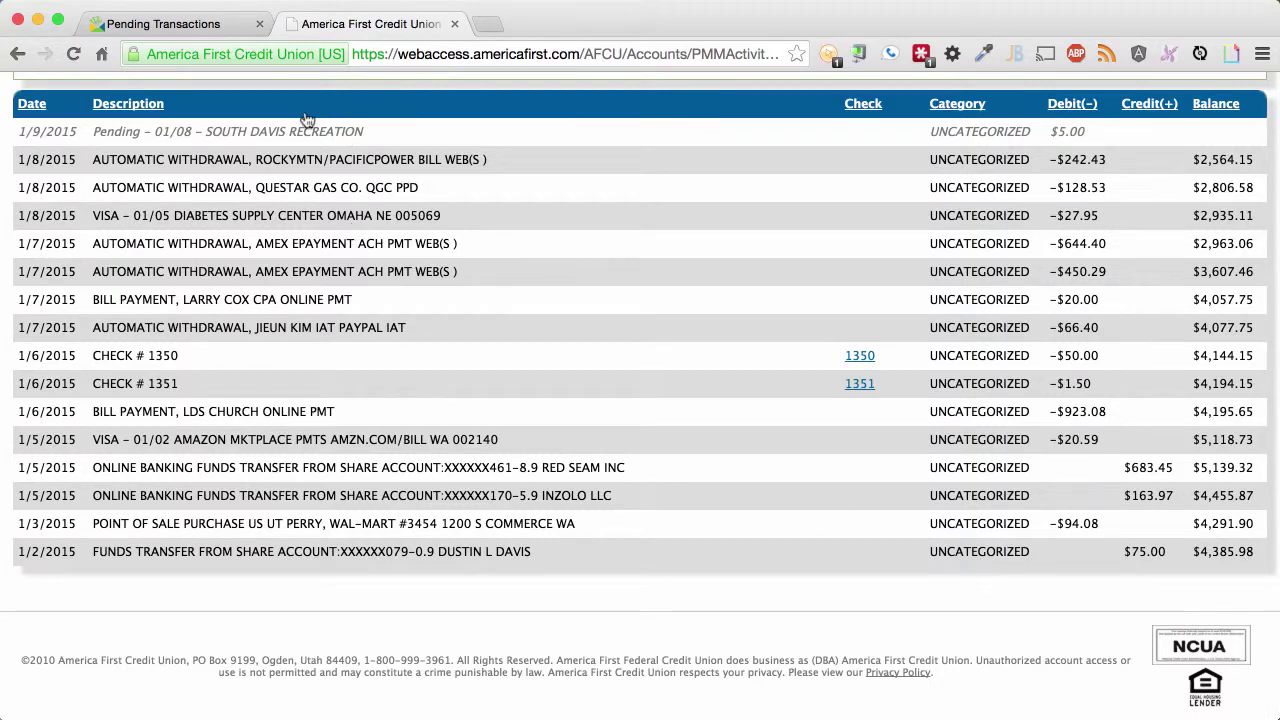
Step: In EnvelopeBudget, add a cleared deposit of 4385.98 to Checking with number "-" and payee "Starting Balance"
left_click(192, 23)
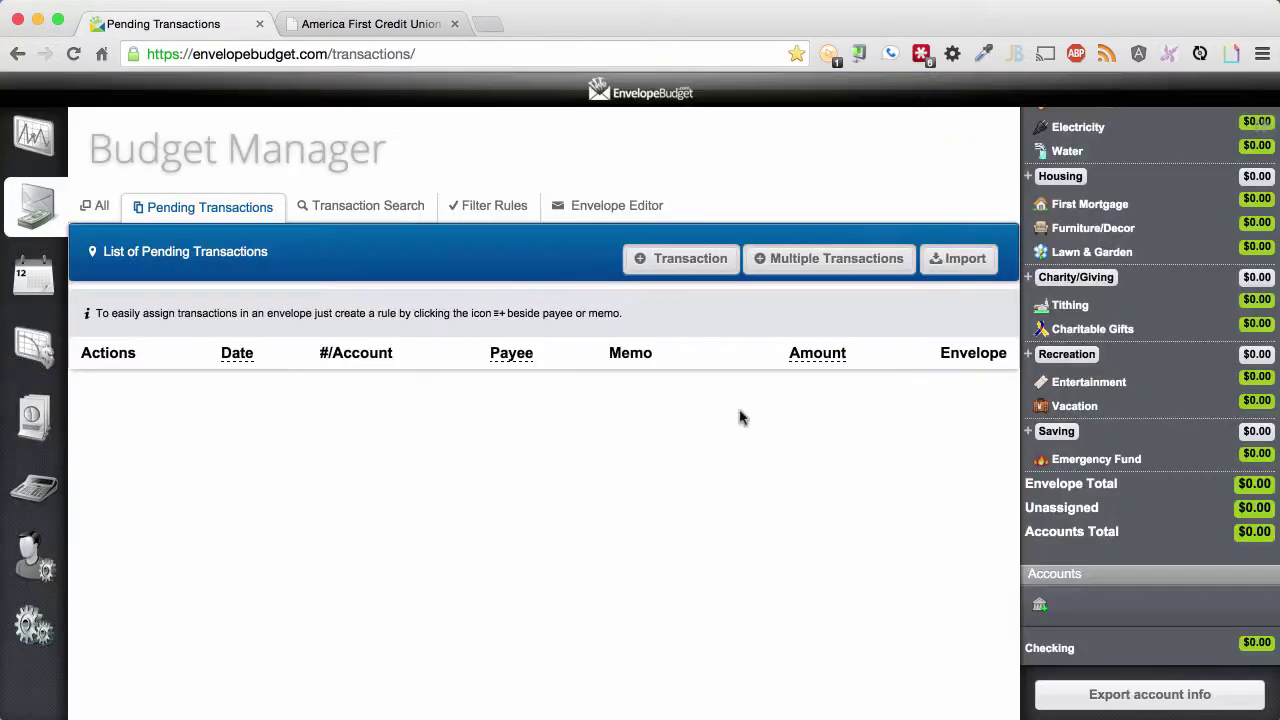
left_click(688, 262)
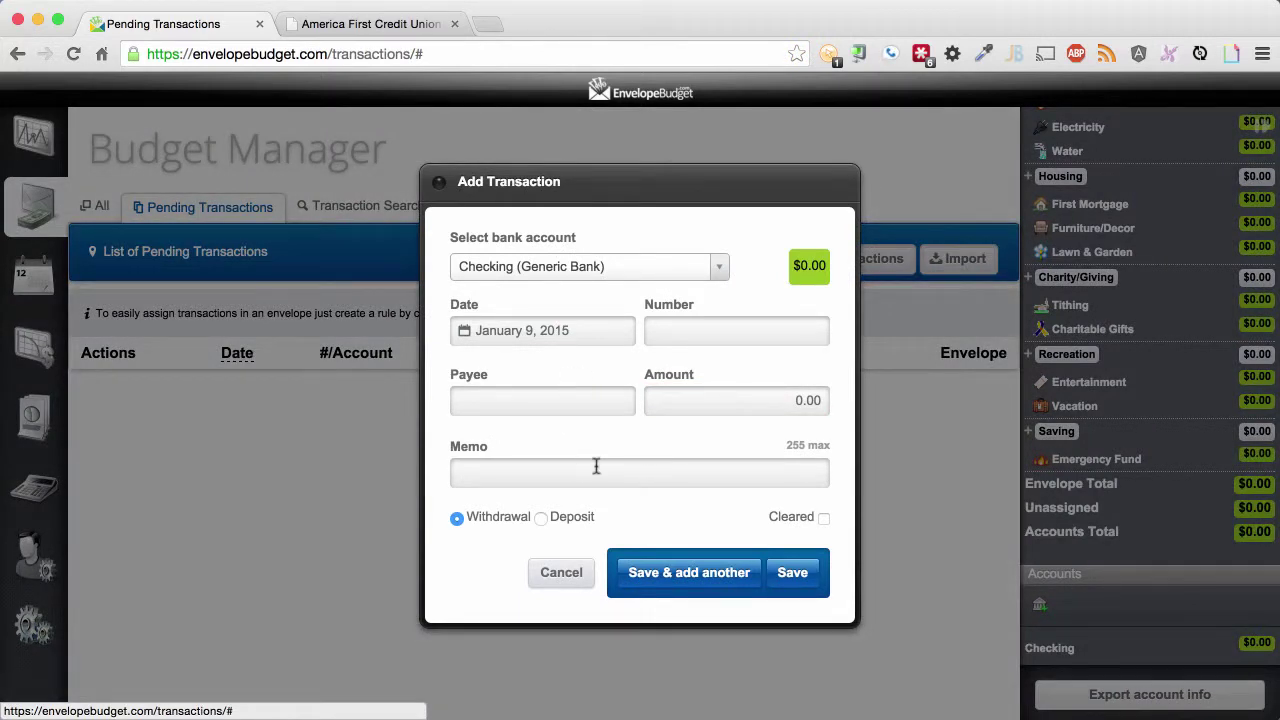
left_click(740, 395)
type("43")
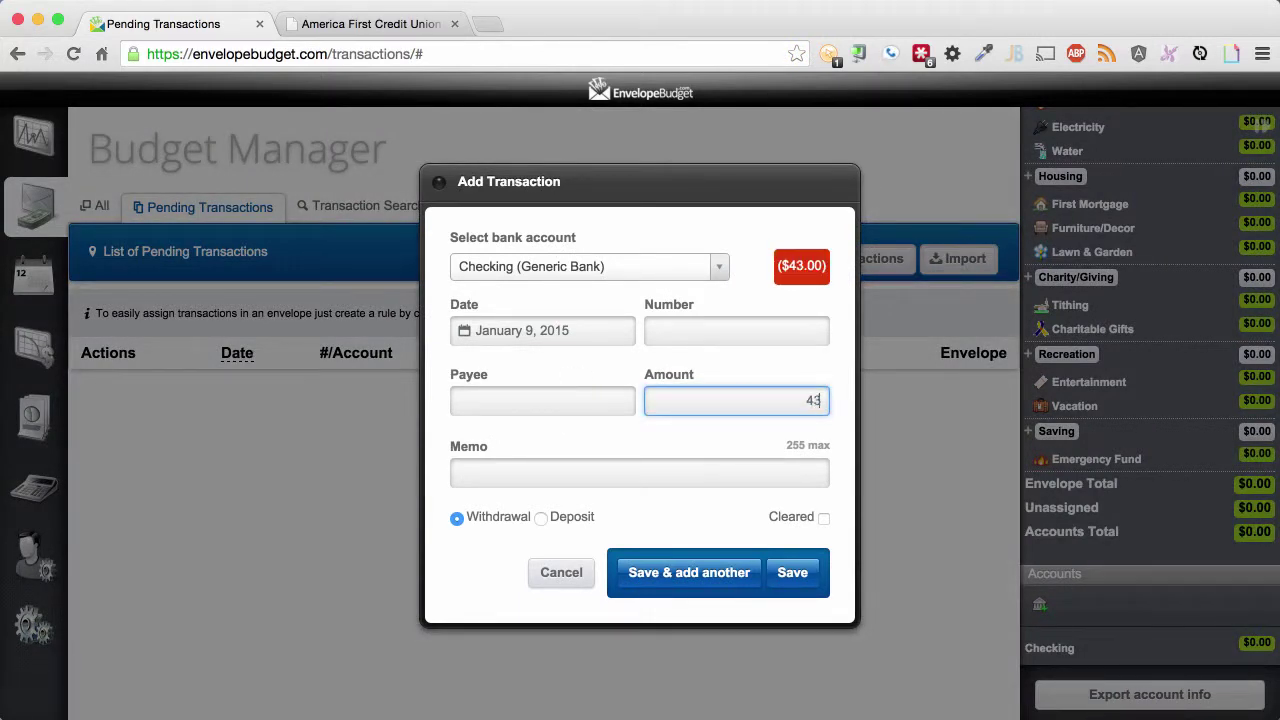
type("85.98")
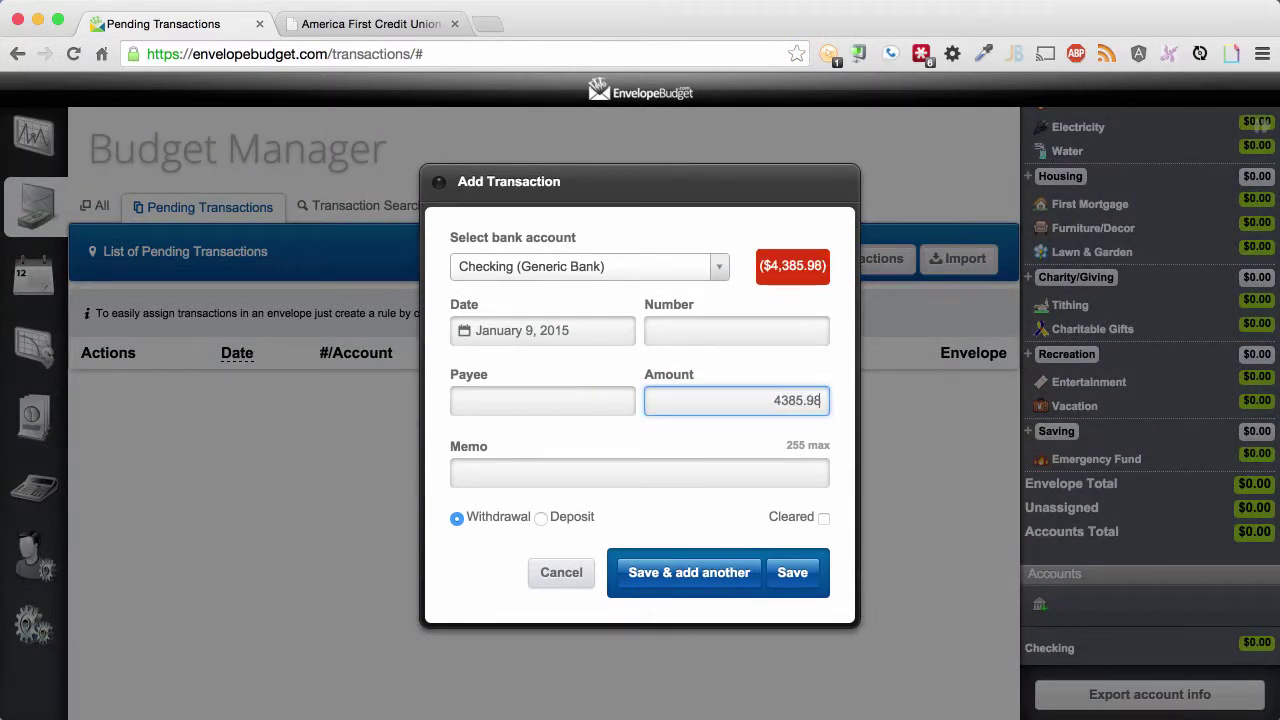
left_click(684, 337)
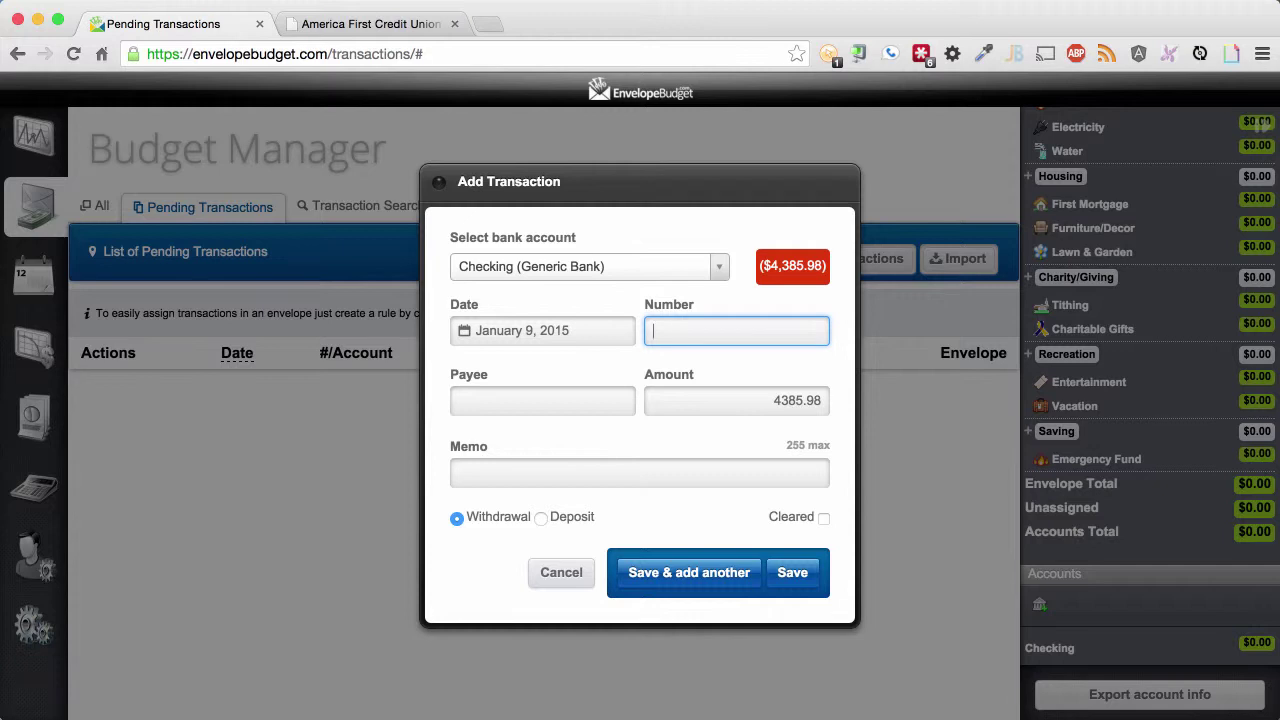
left_click(610, 409)
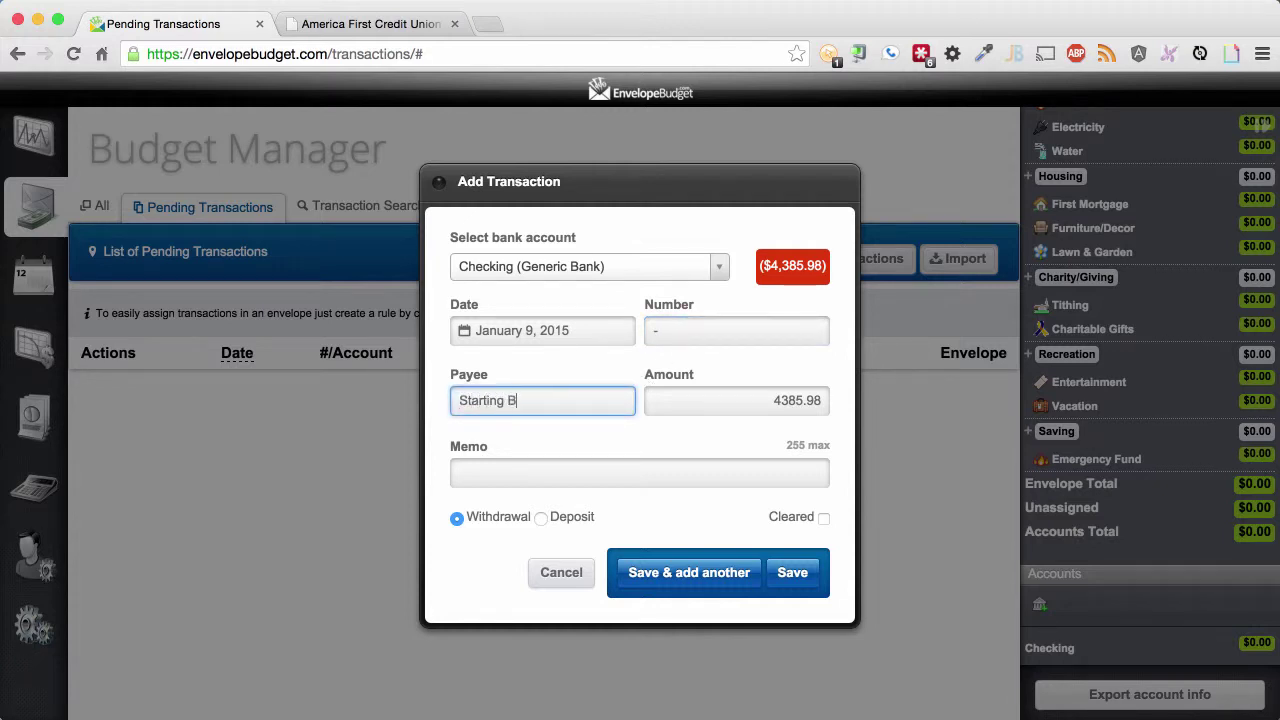
left_click(541, 518)
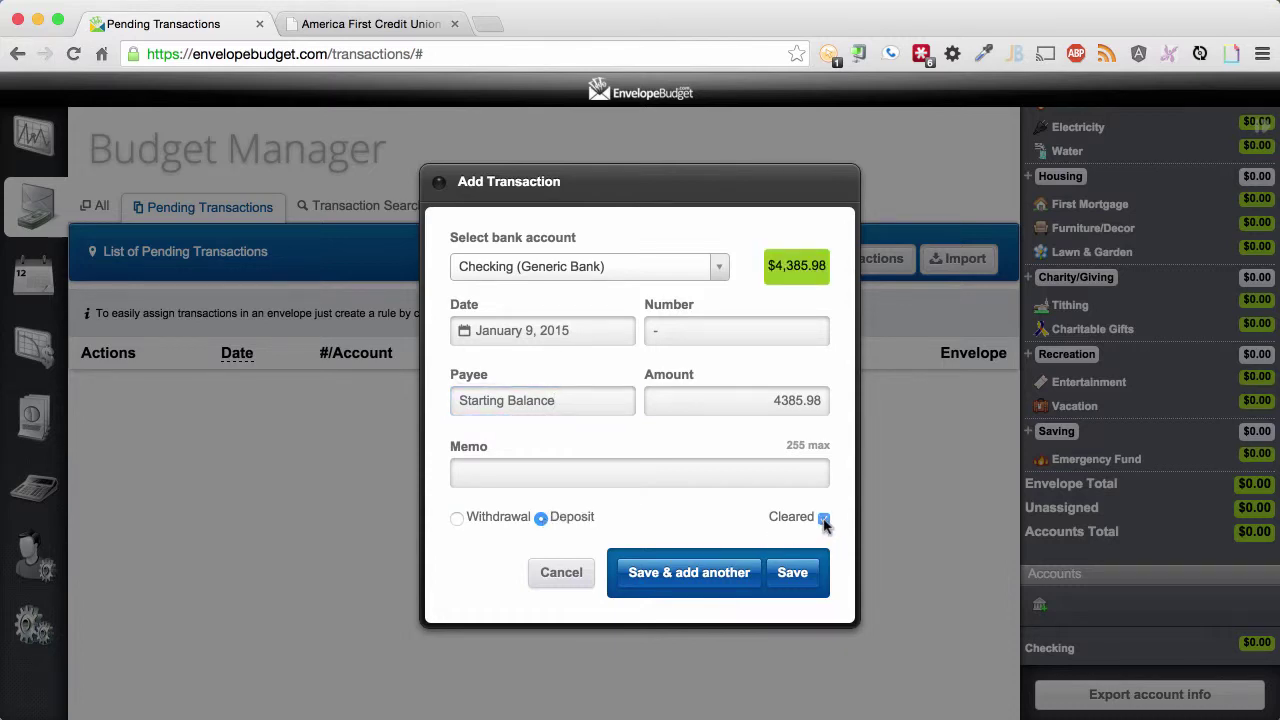
left_click(792, 572)
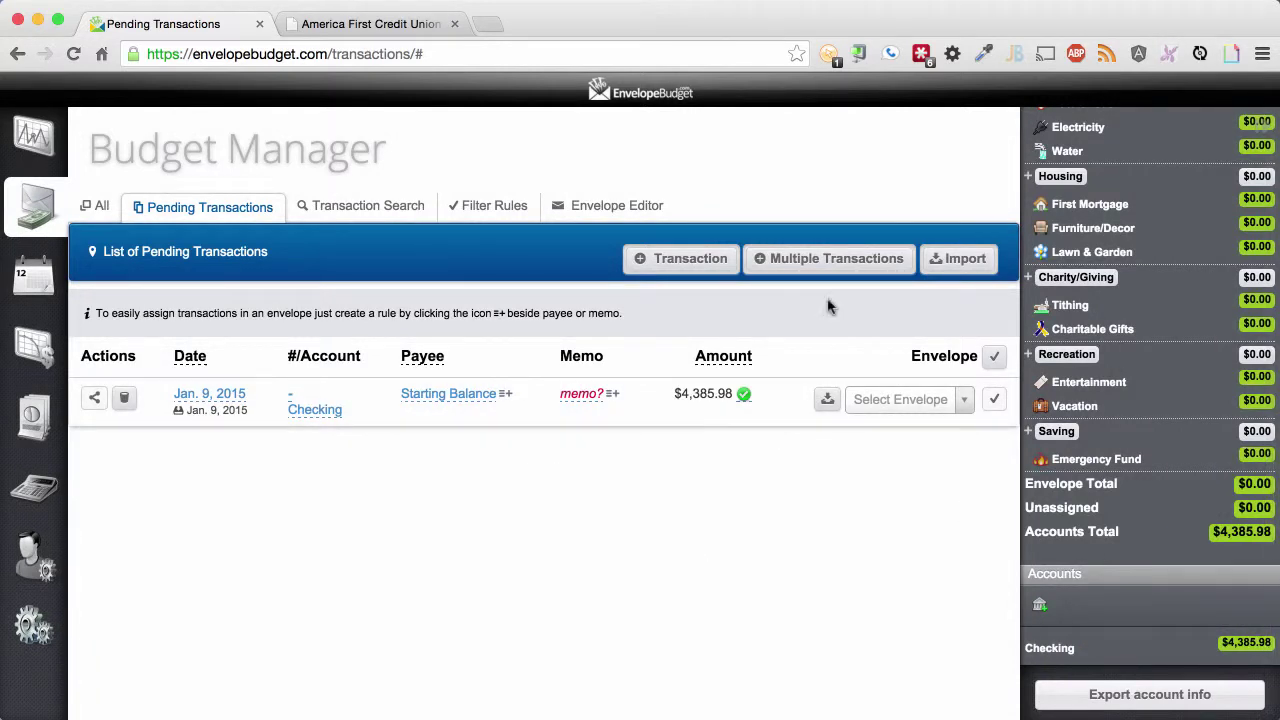
Step: Switch to America First Credit Union and set up a transaction download for the Checking account starting from 1/1/2015
left_click(400, 30)
scroll(475, 286, "up", 10)
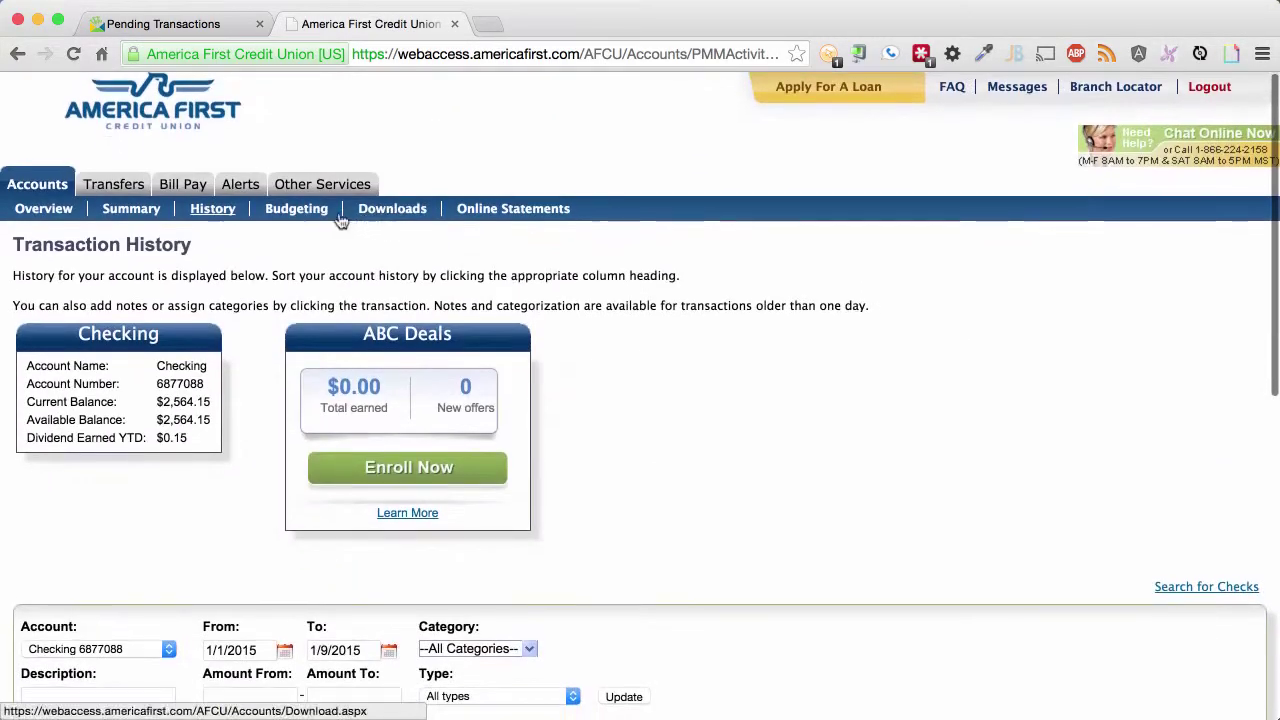
left_click(418, 210)
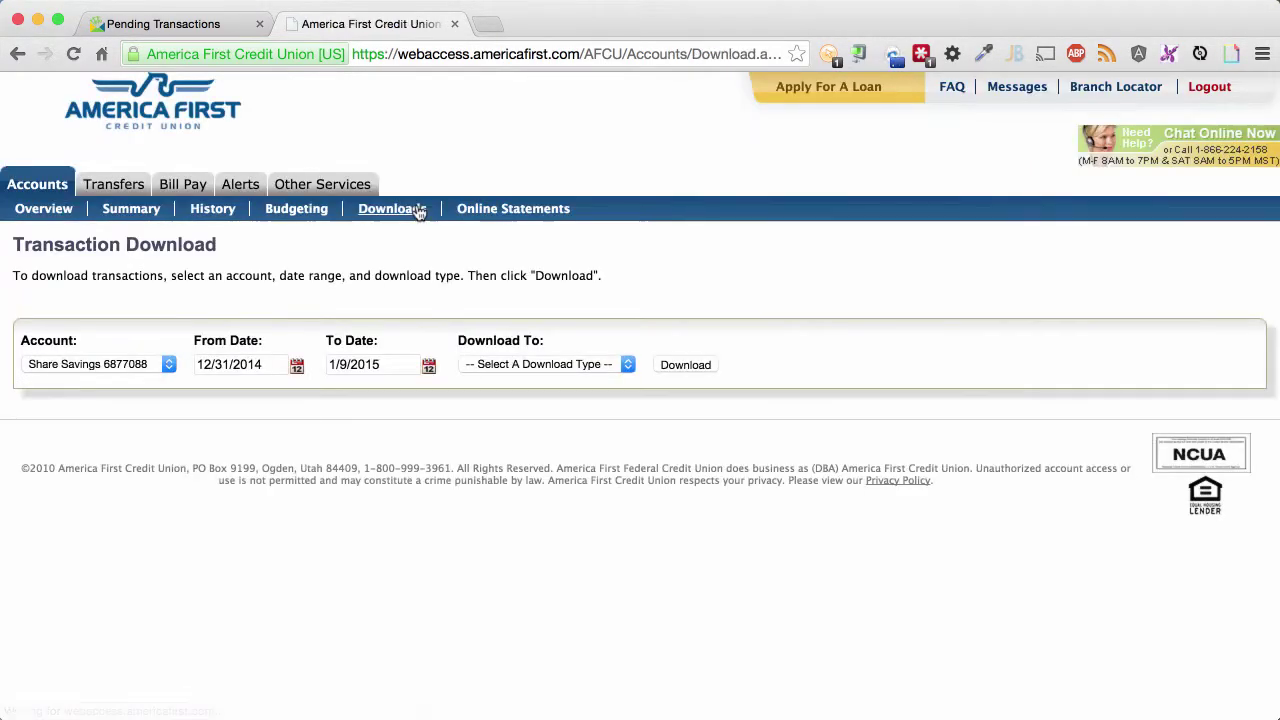
left_click(118, 368)
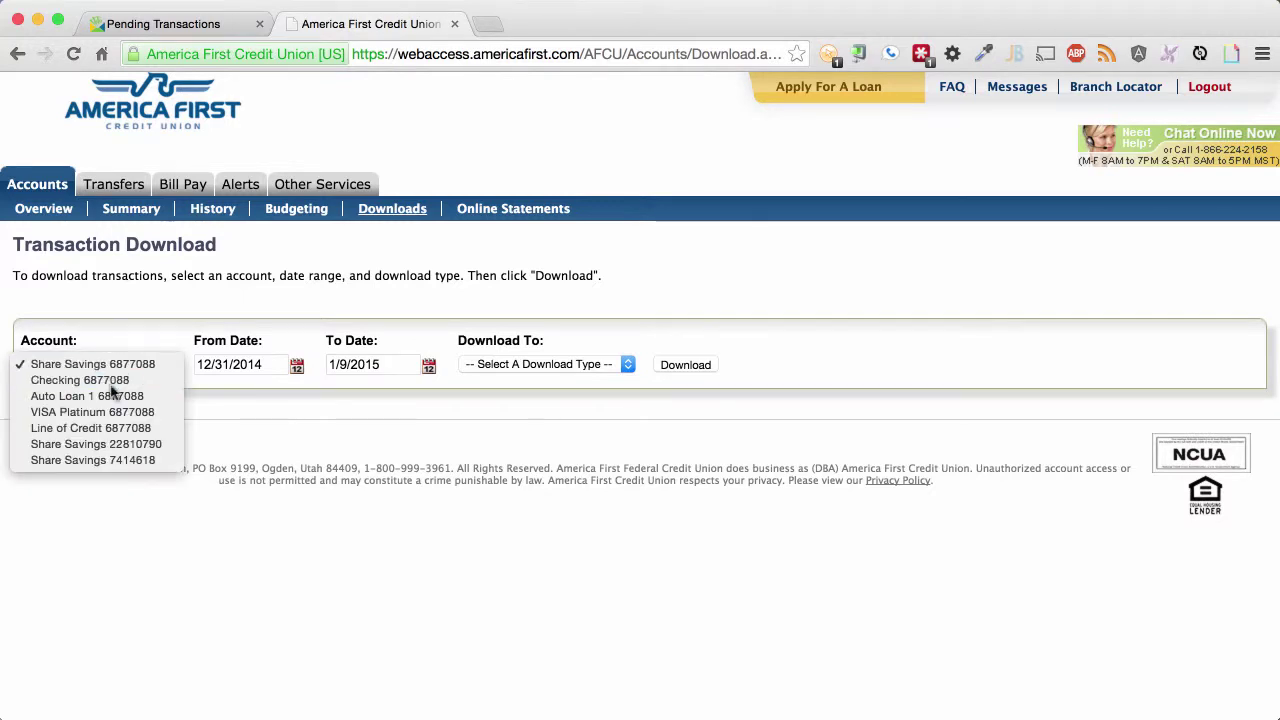
left_click(118, 385)
left_click(297, 368)
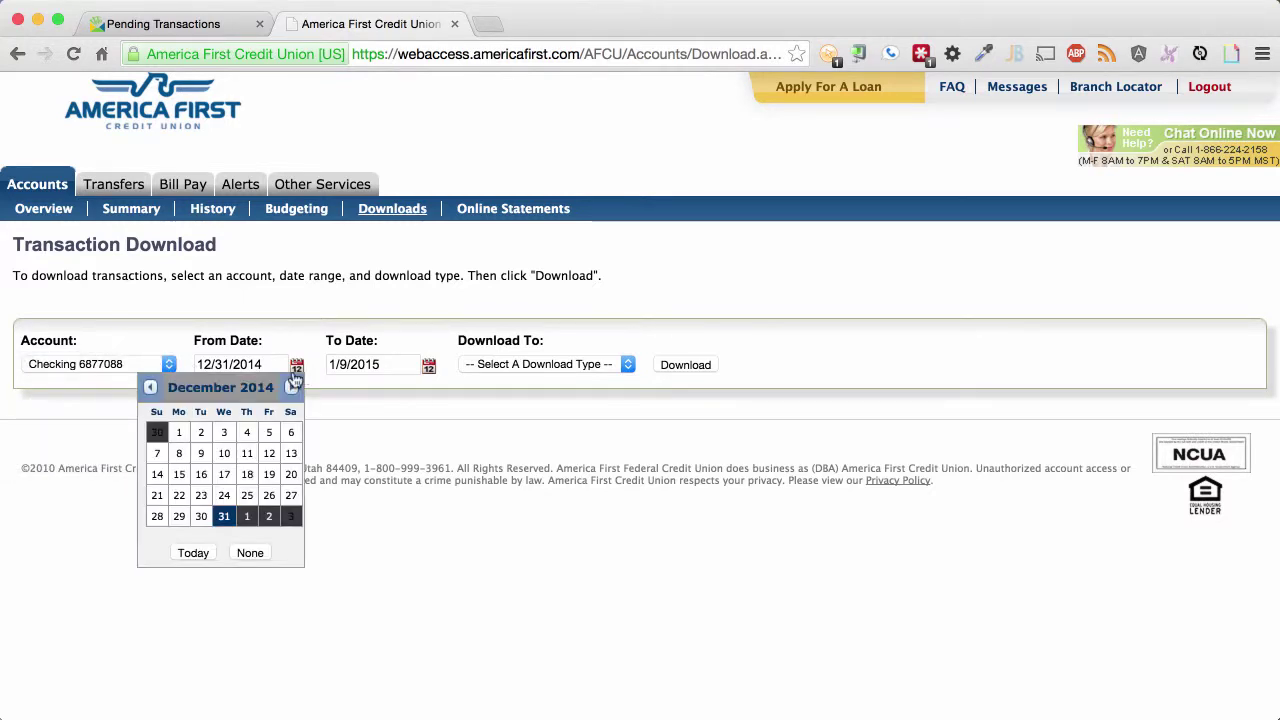
left_click(291, 387)
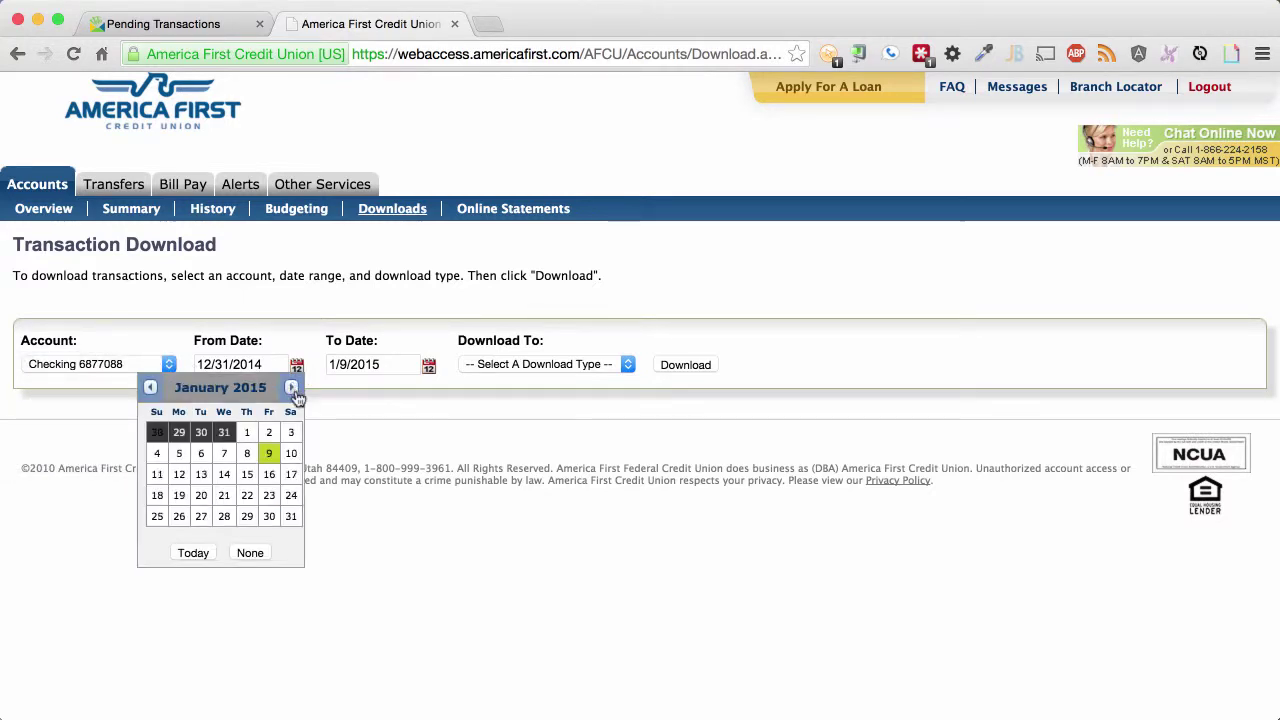
left_click(253, 438)
Step: Choose OFX File (.OFX) as the download type and download the transactions
left_click(538, 366)
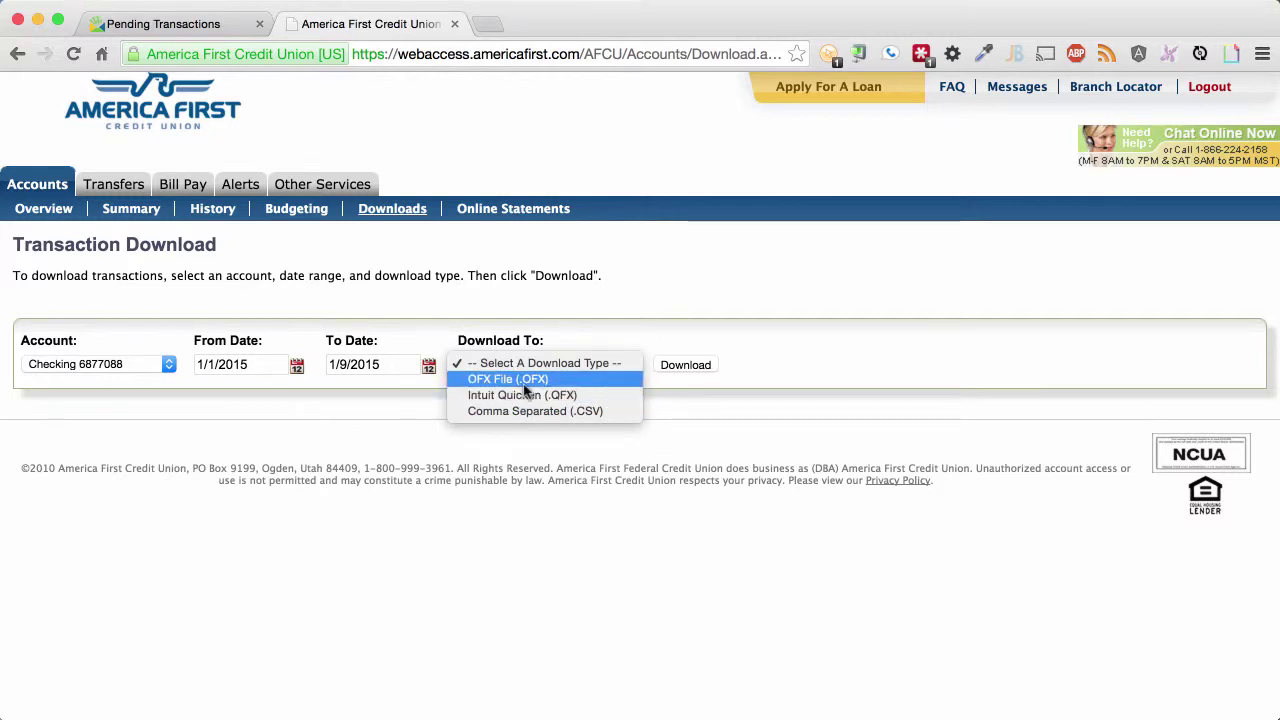
left_click(524, 381)
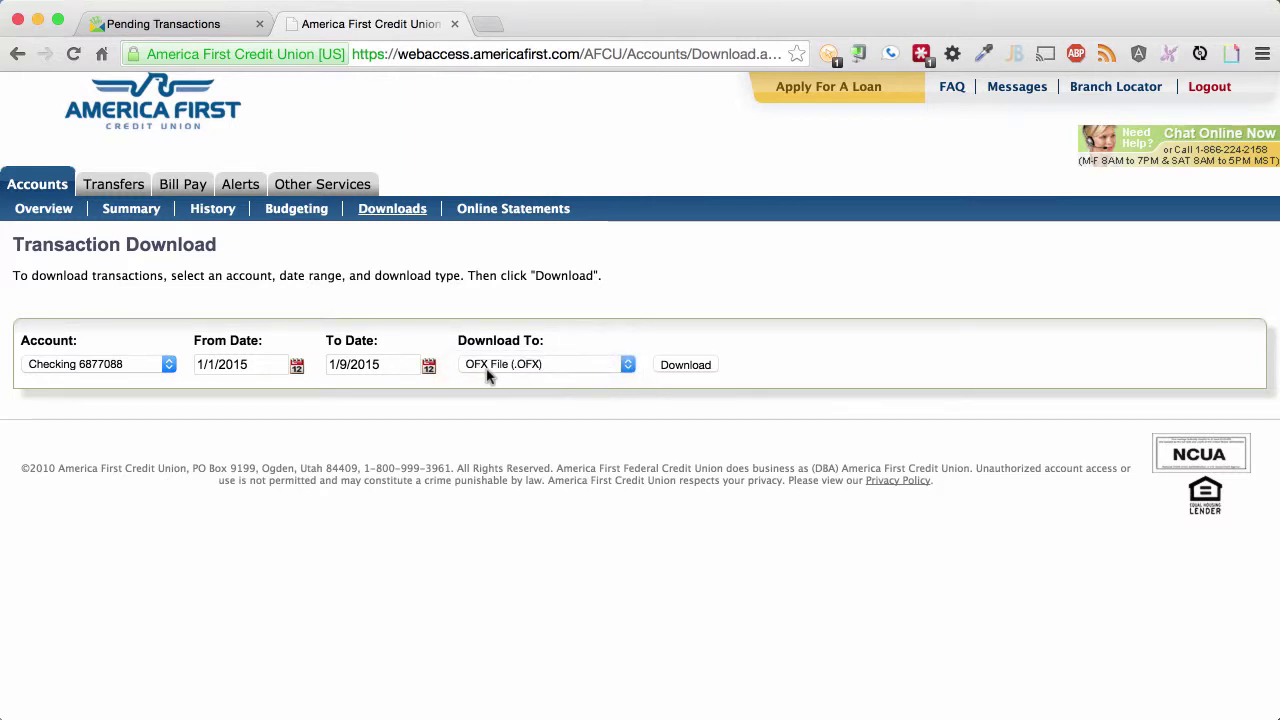
left_click(704, 366)
Step: Switch to EnvelopeBudget and start a transaction file import for Checking (Generic Bank) with the USA (month/day/year) date format
left_click(196, 28)
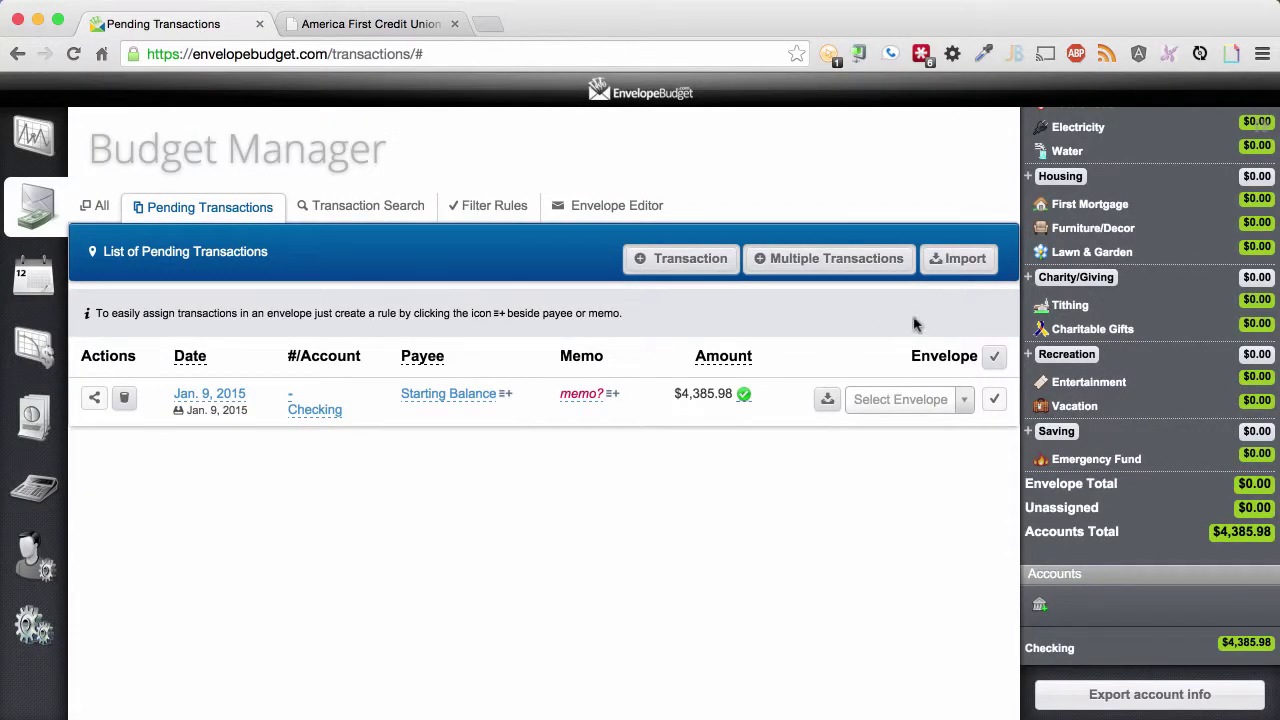
left_click(965, 262)
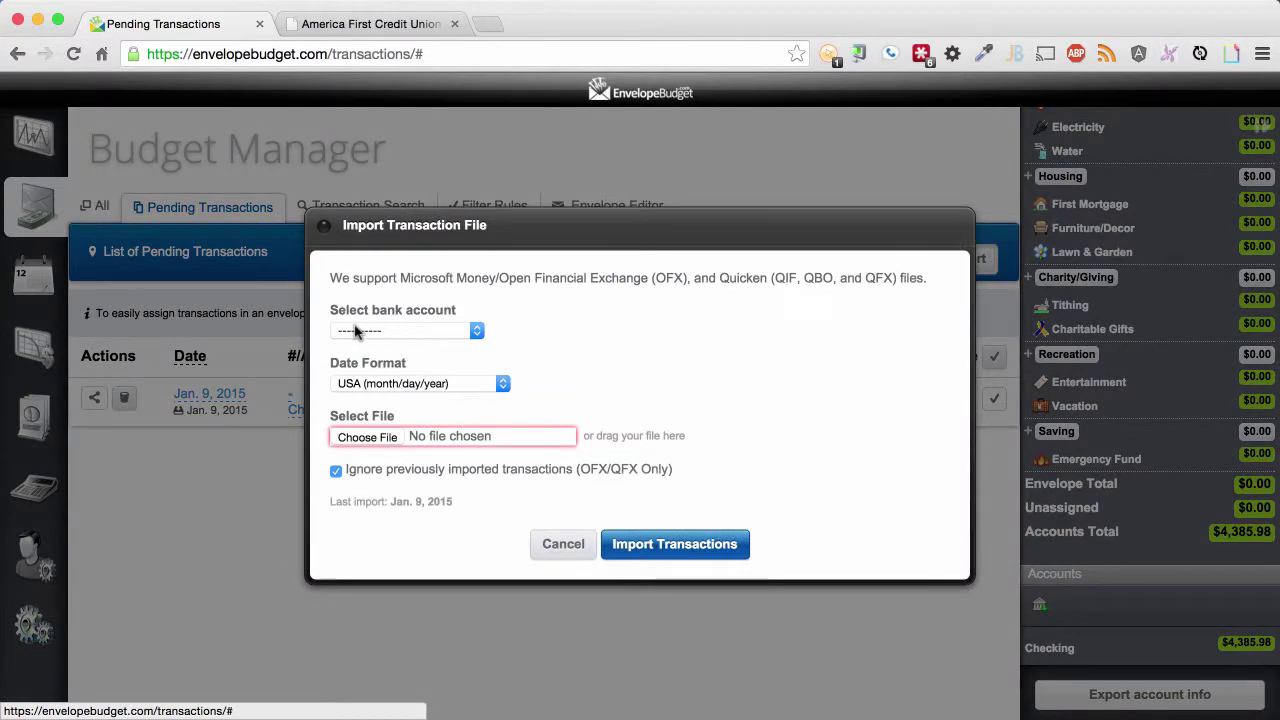
left_click(356, 332)
left_click(355, 346)
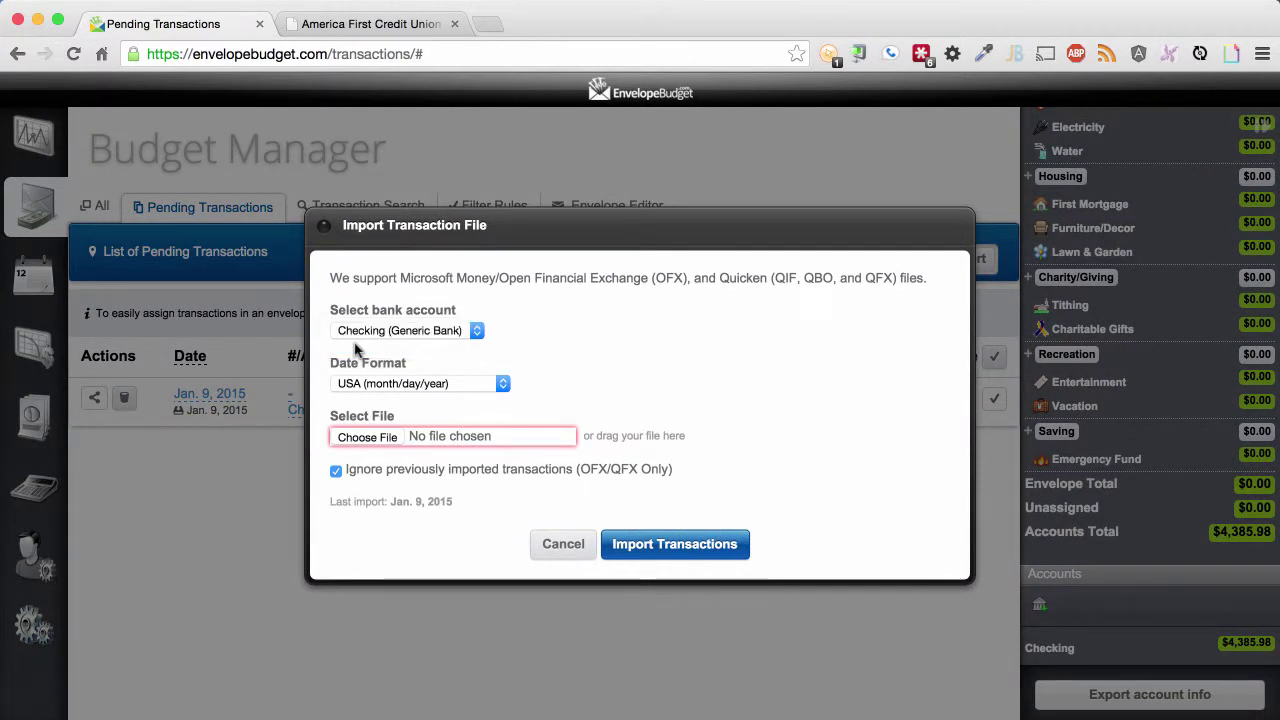
left_click(347, 386)
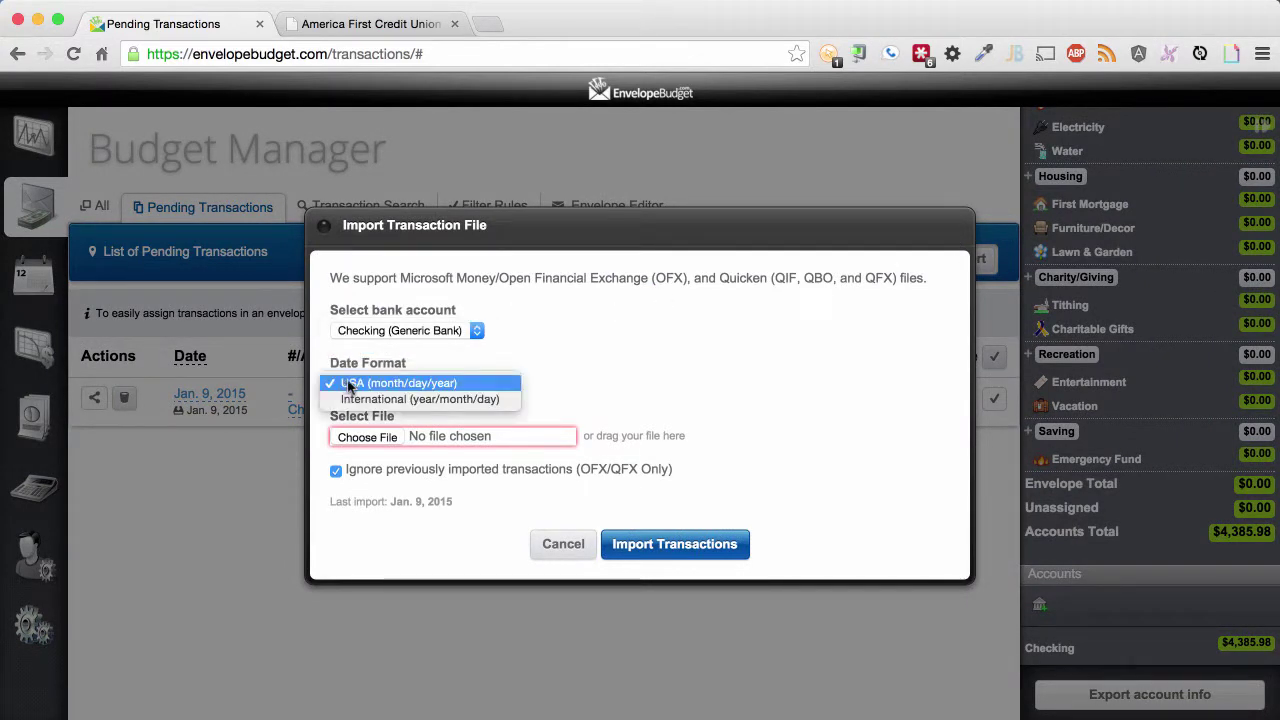
left_click(430, 386)
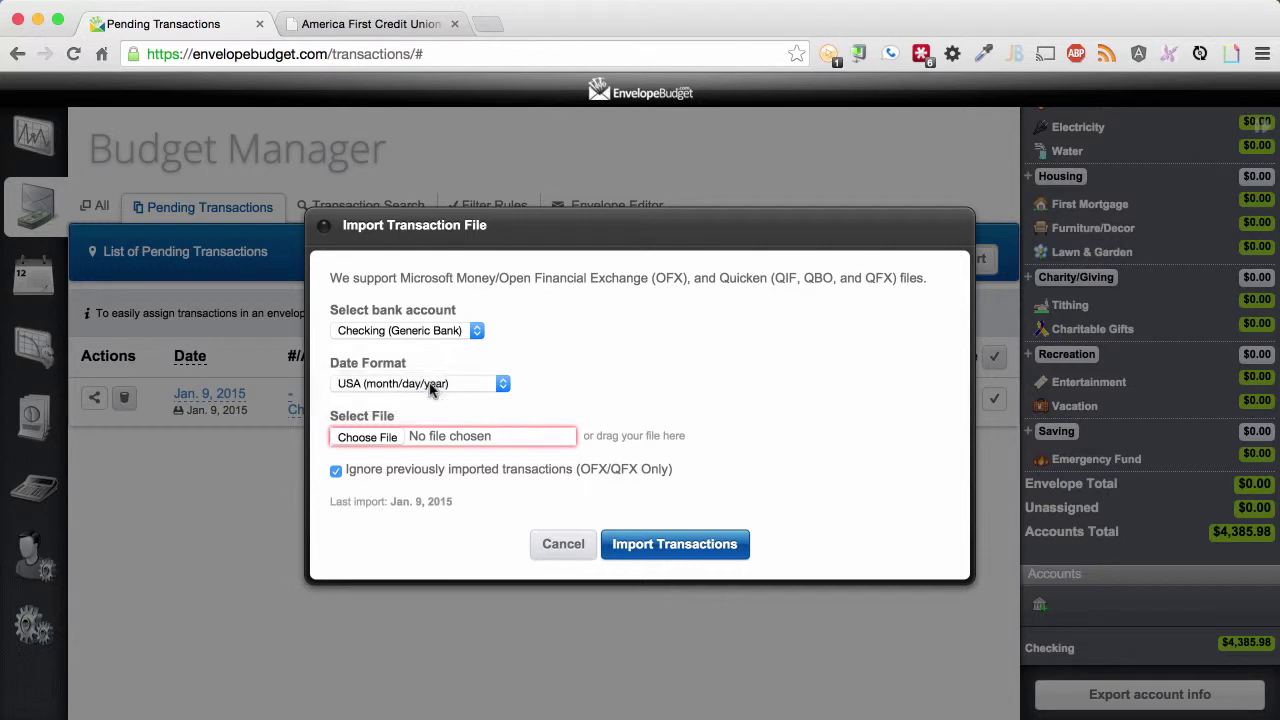
Step: Import export (1).ofx from Downloads, ignoring previously imported transactions, and look through the pending transactions
left_click(383, 441)
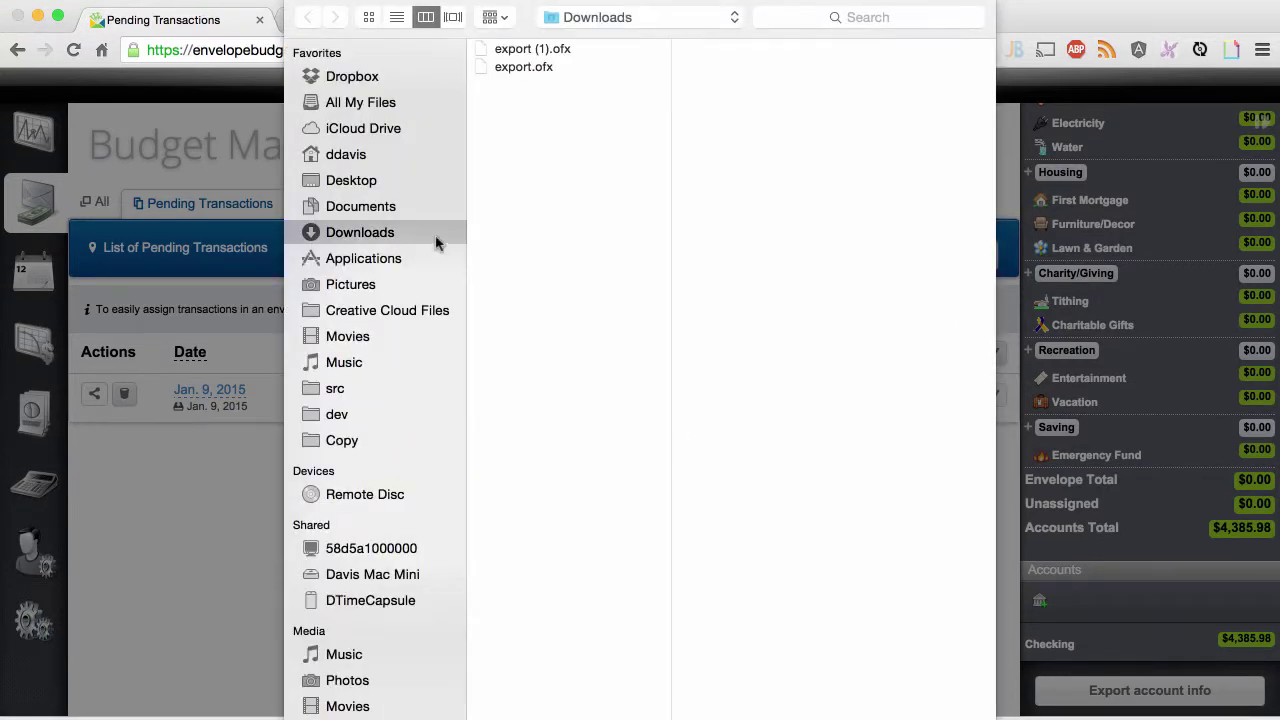
left_click(530, 50)
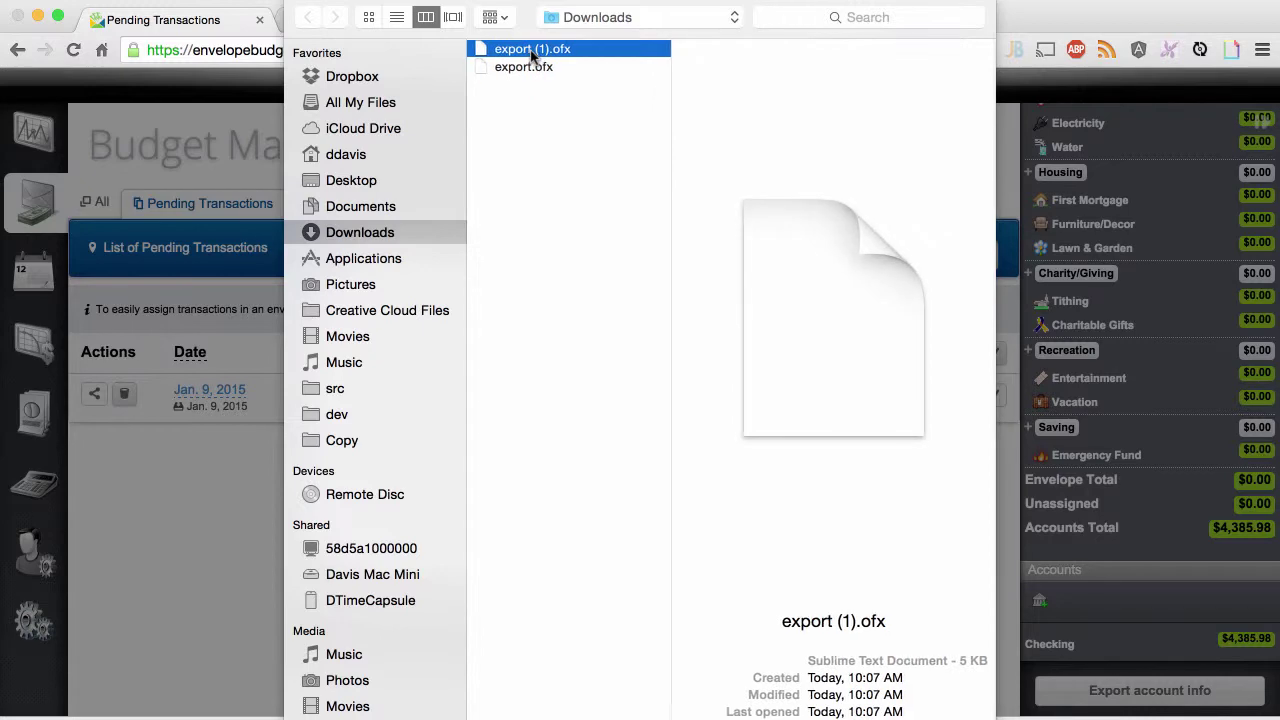
key("Return")
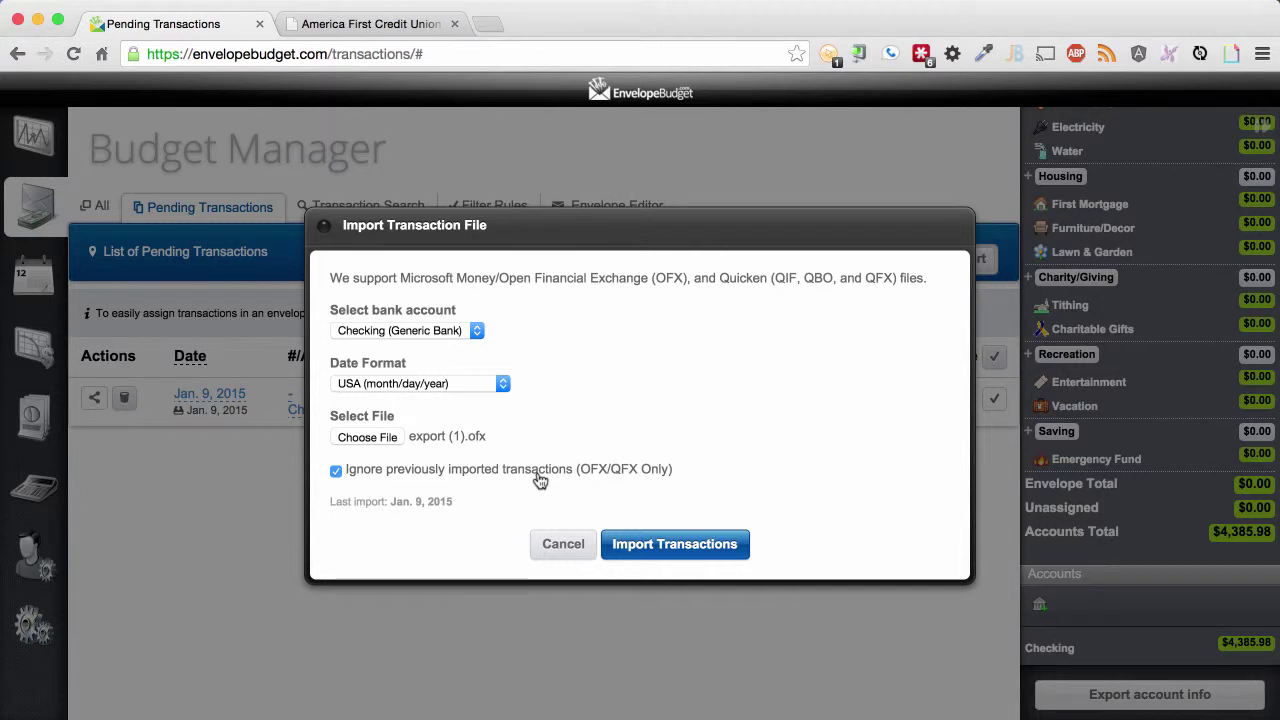
left_click(684, 553)
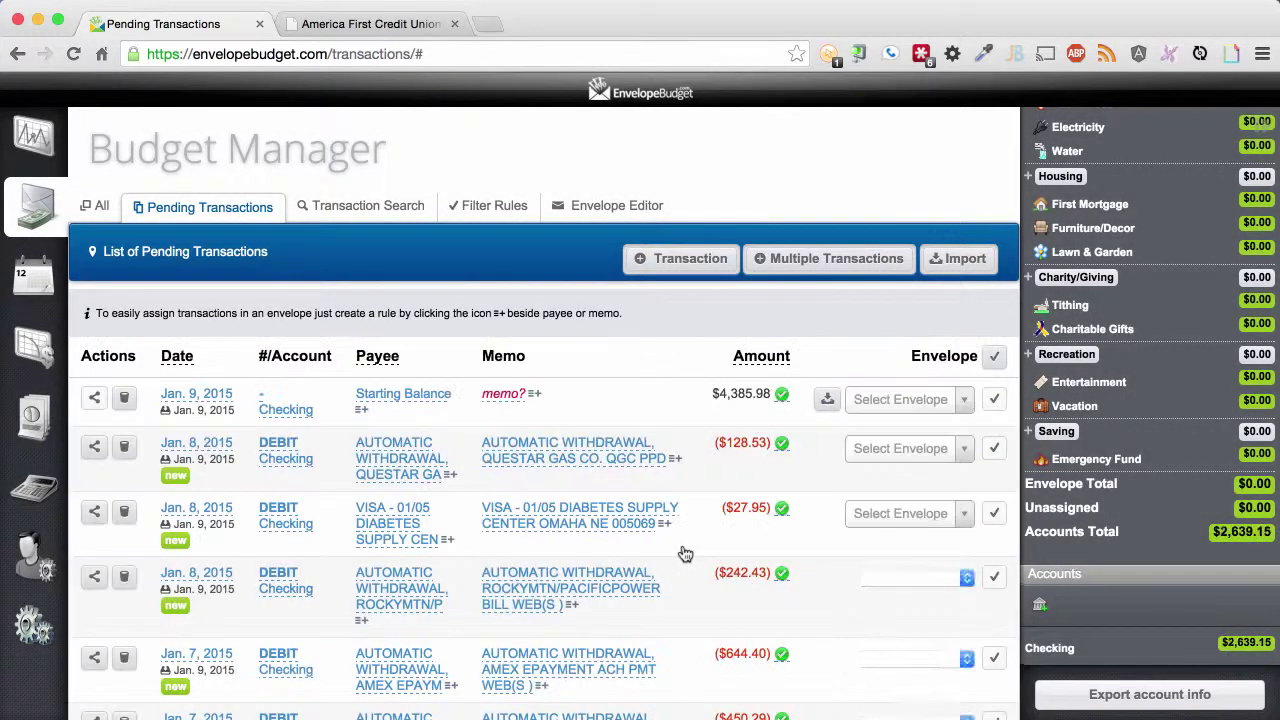
scroll(685, 550, "down", 10)
scroll(686, 538, "down", 7)
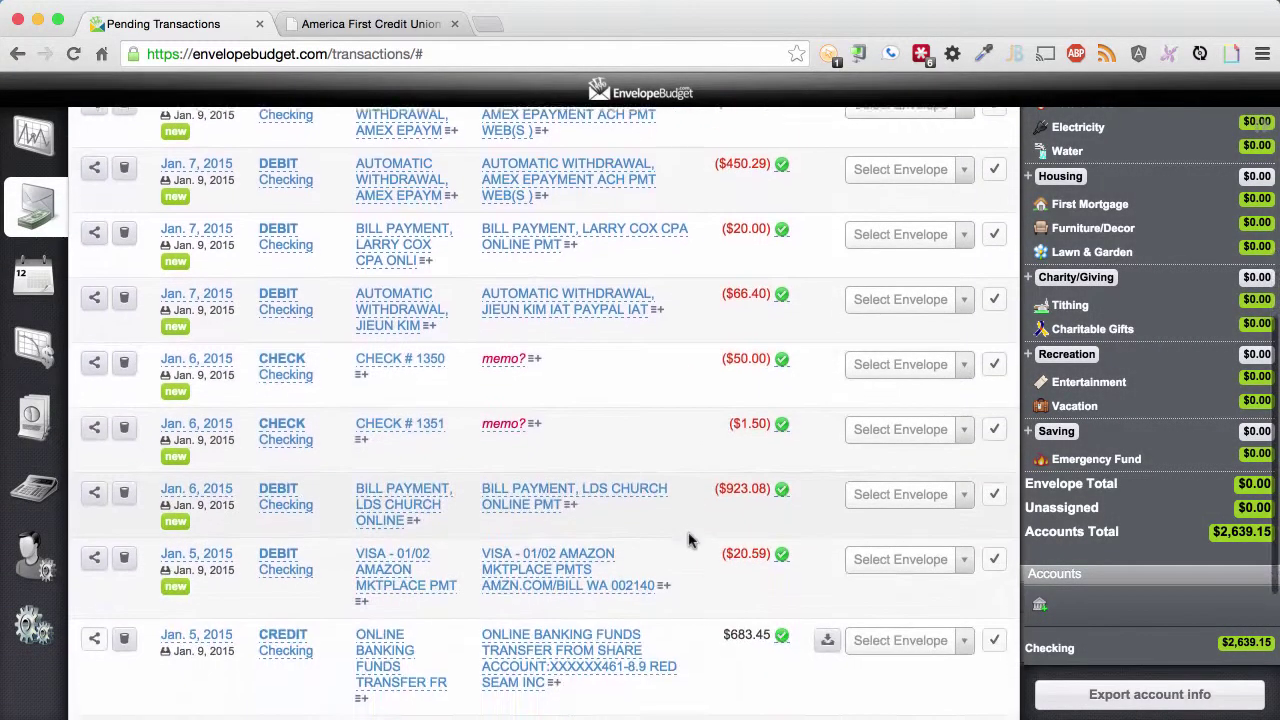
scroll(690, 538, "up", 15)
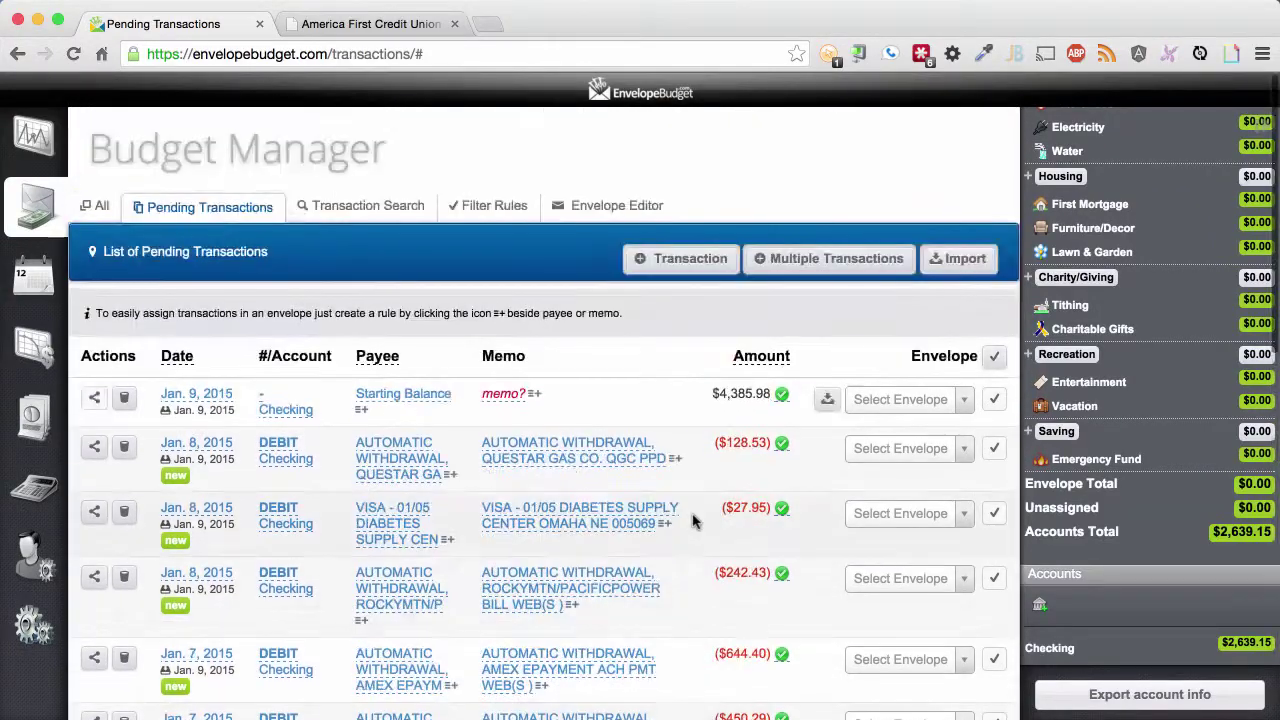
Step: Import export (1).ofx into Checking (Generic Bank) a second time and check the pending transactions for duplicates
left_click(960, 260)
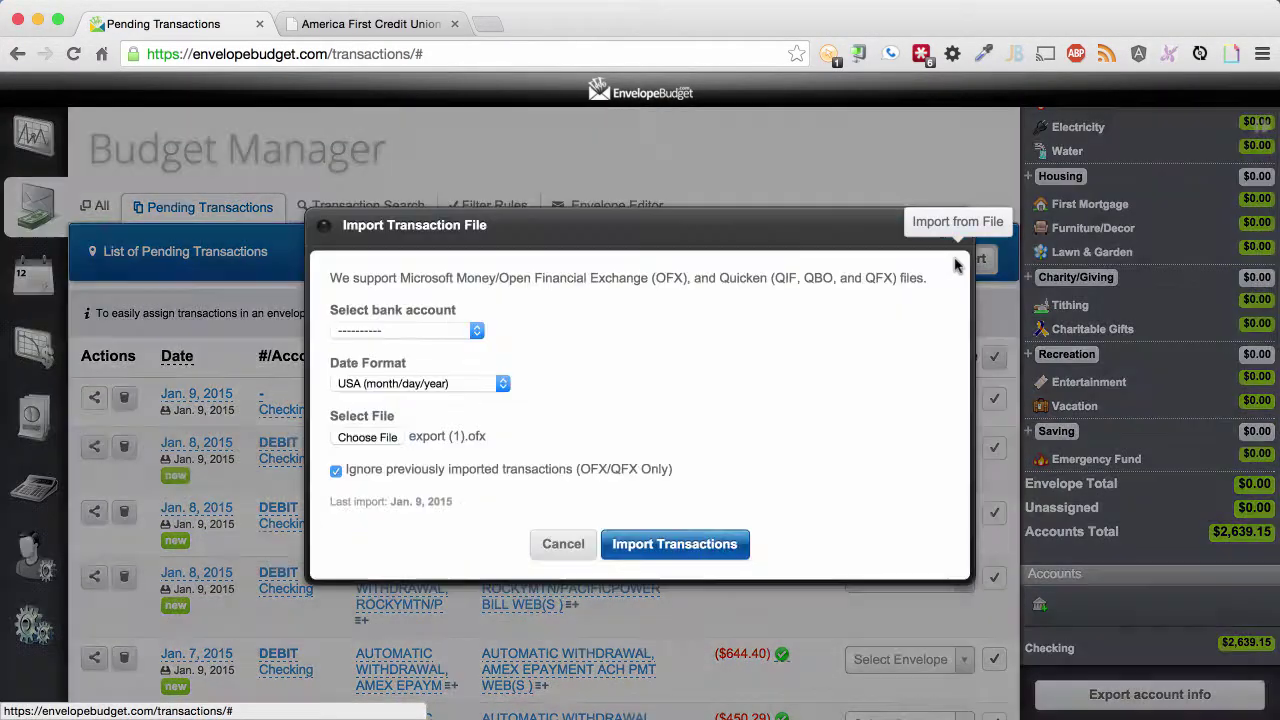
left_click(388, 332)
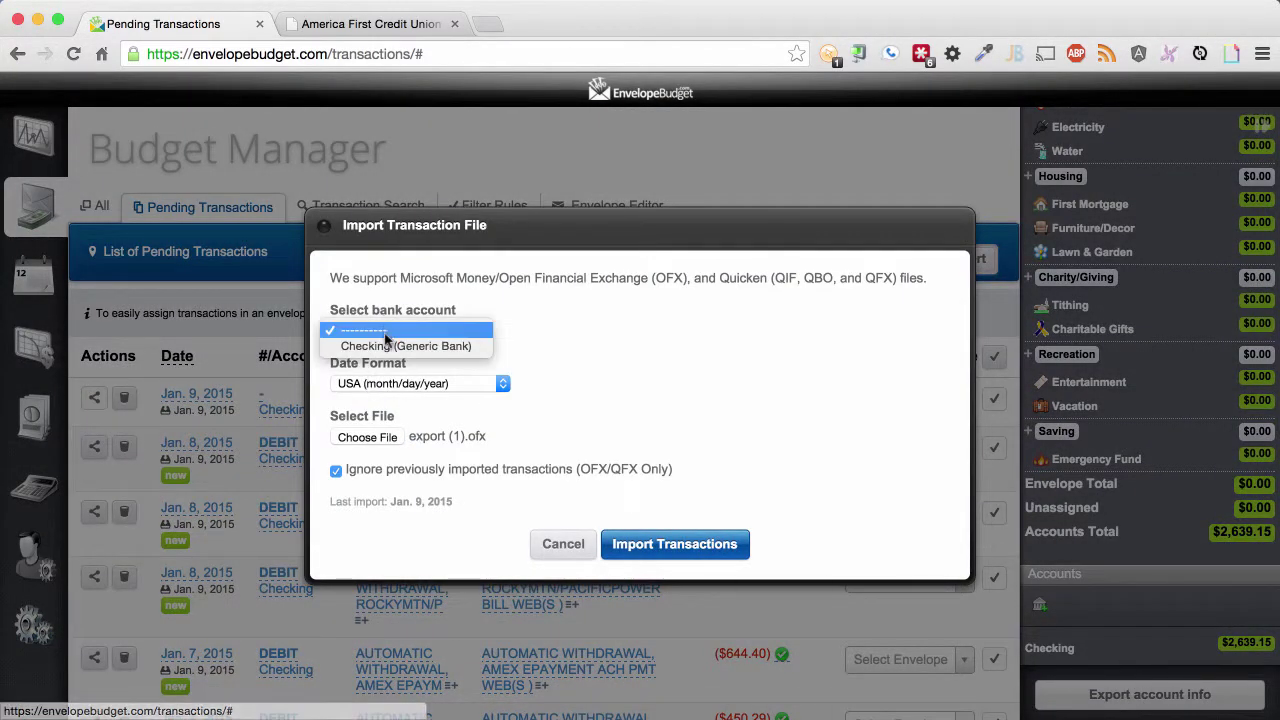
left_click(388, 345)
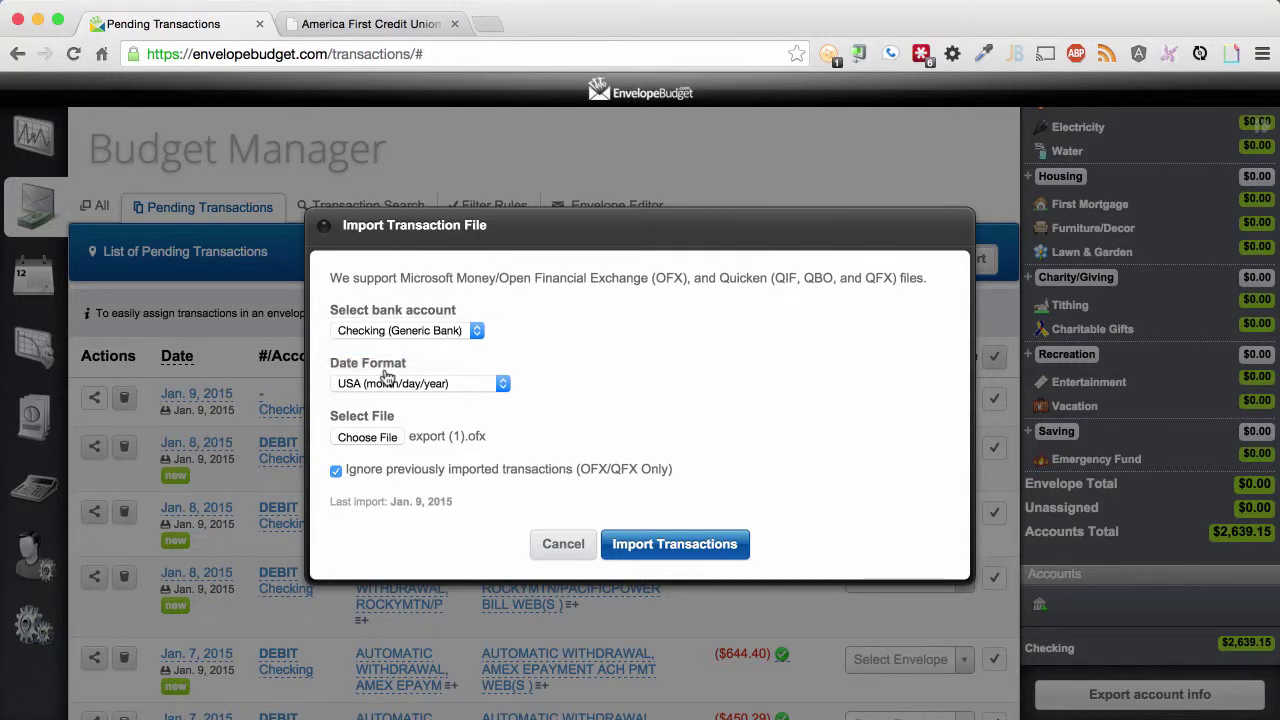
left_click(384, 438)
left_click(552, 58)
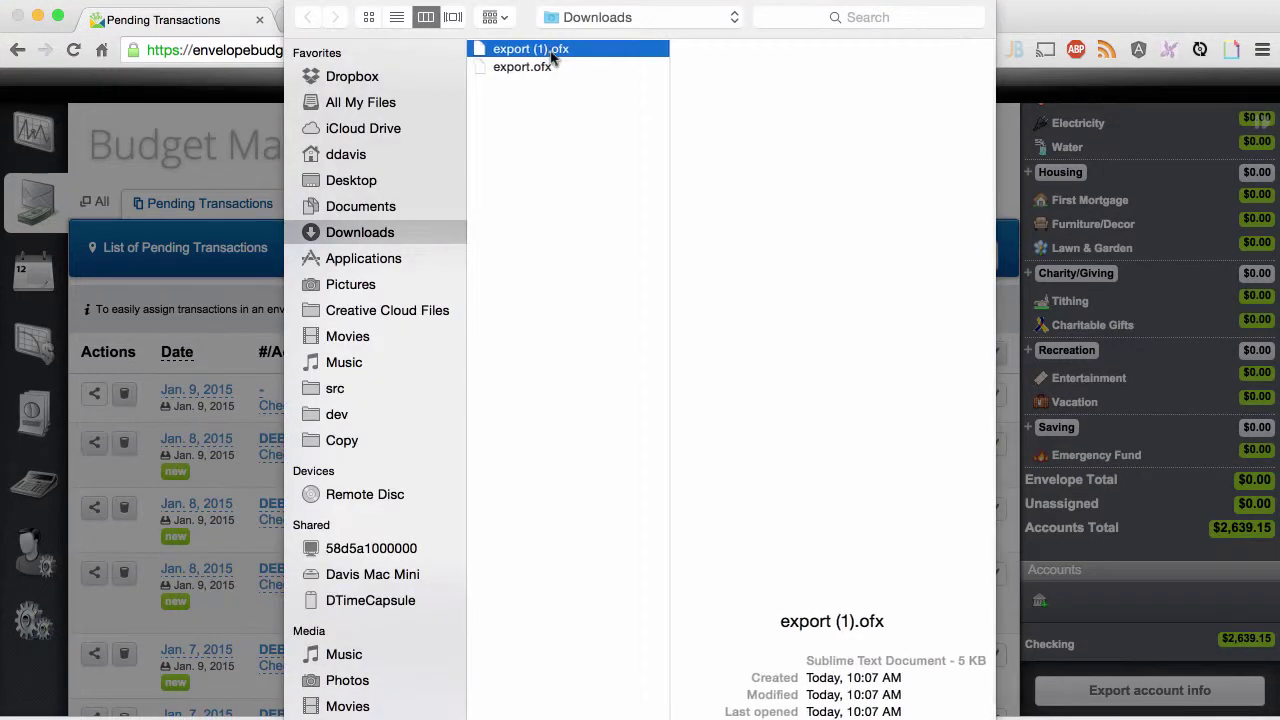
double_click(552, 58)
left_click(666, 544)
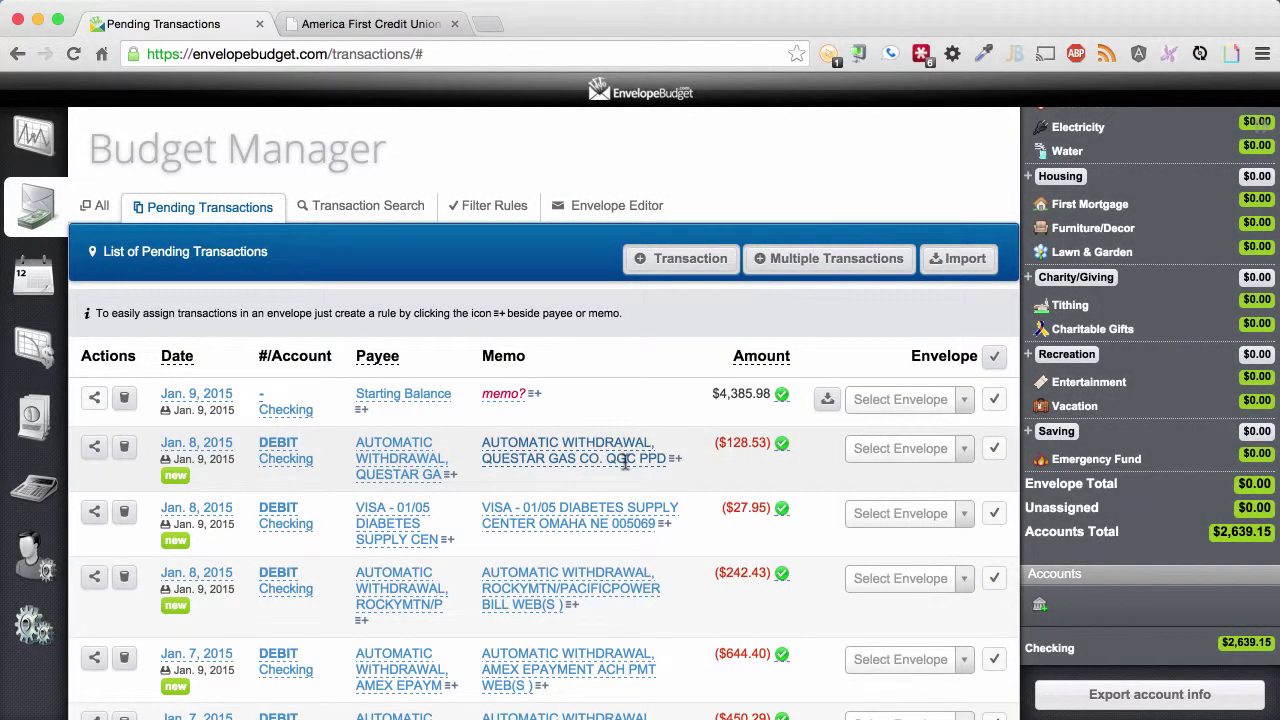
scroll(625, 460, "down", 10)
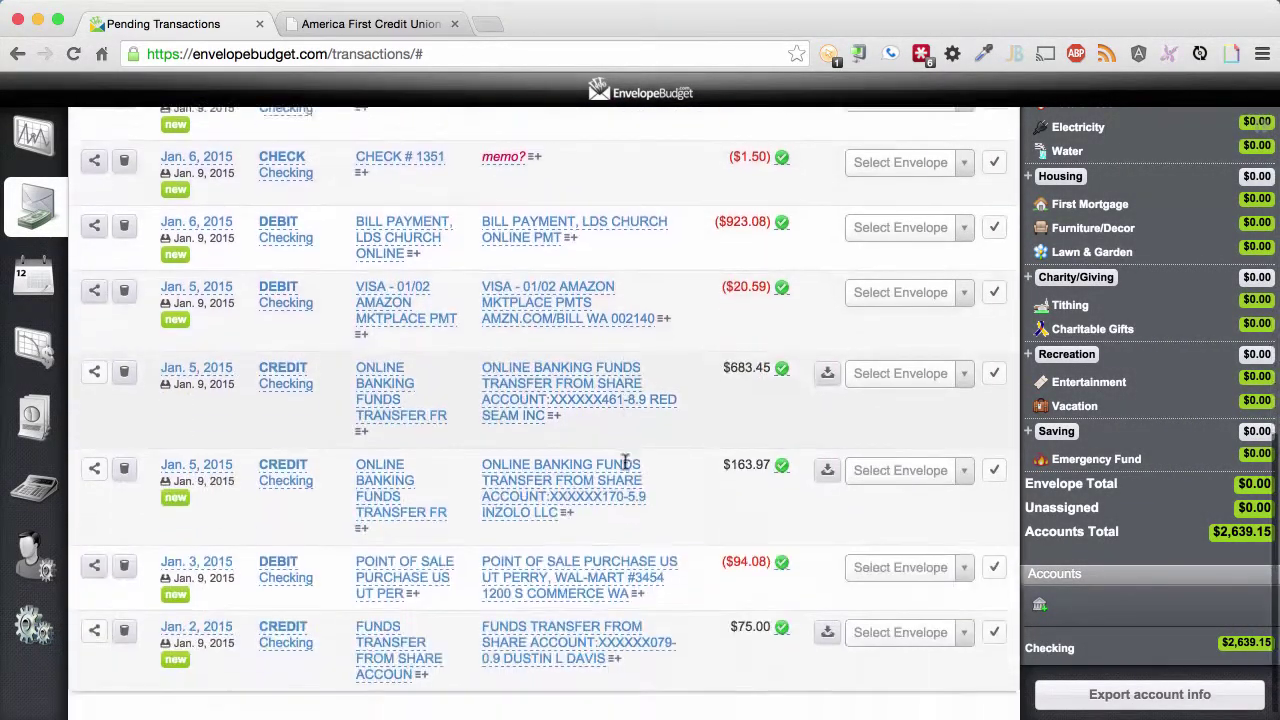
scroll(610, 465, "up", 10)
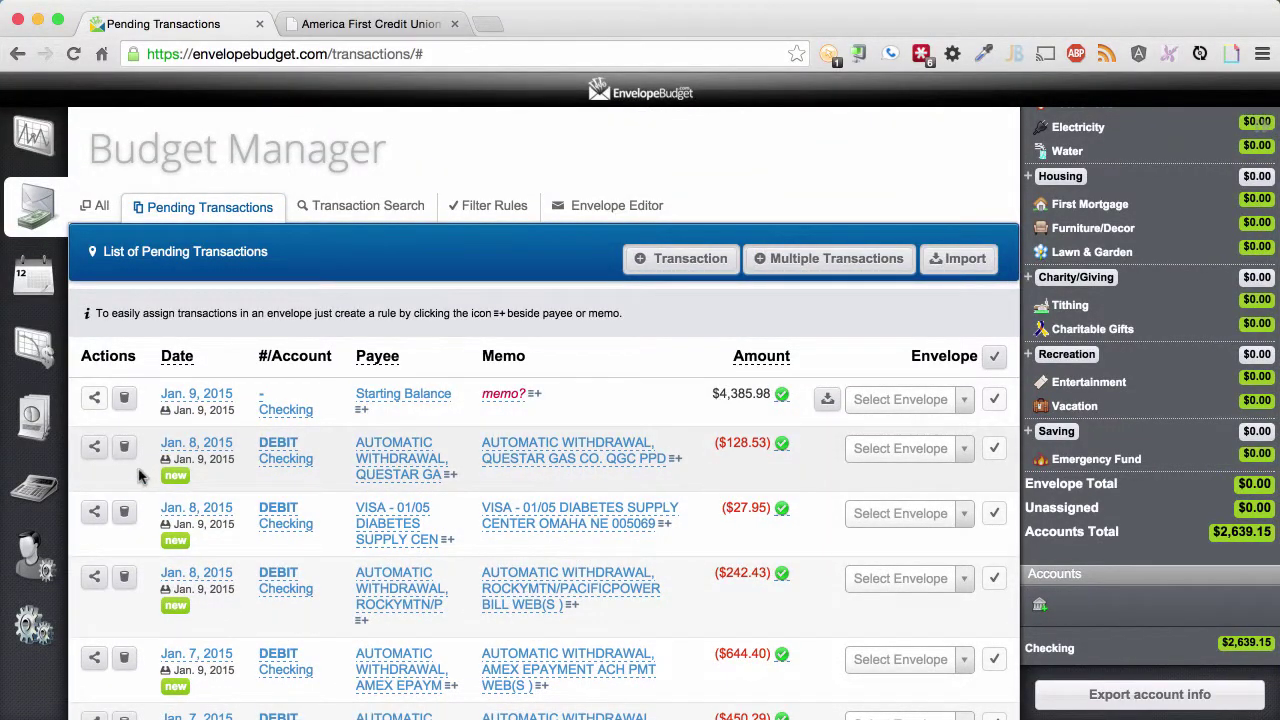
Step: Assign the Jan. 8 Questar Gas withdrawal to the Natural Gas envelope
left_click(887, 452)
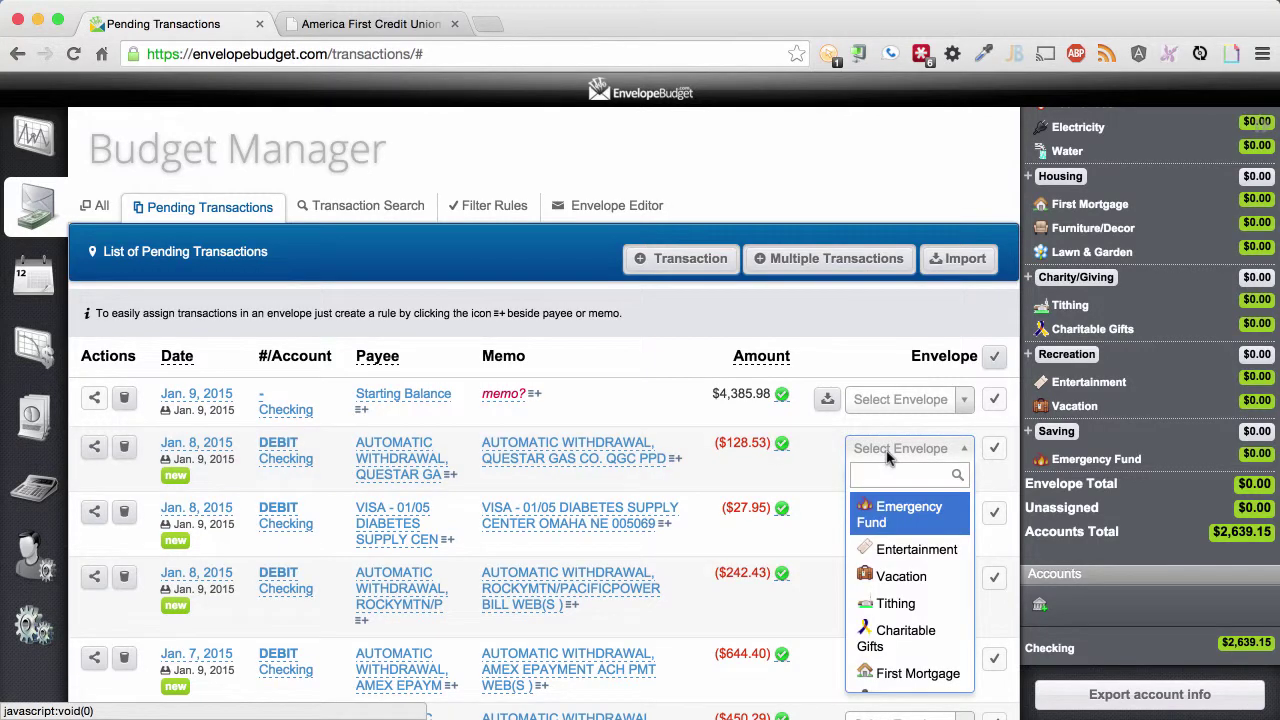
type("nat")
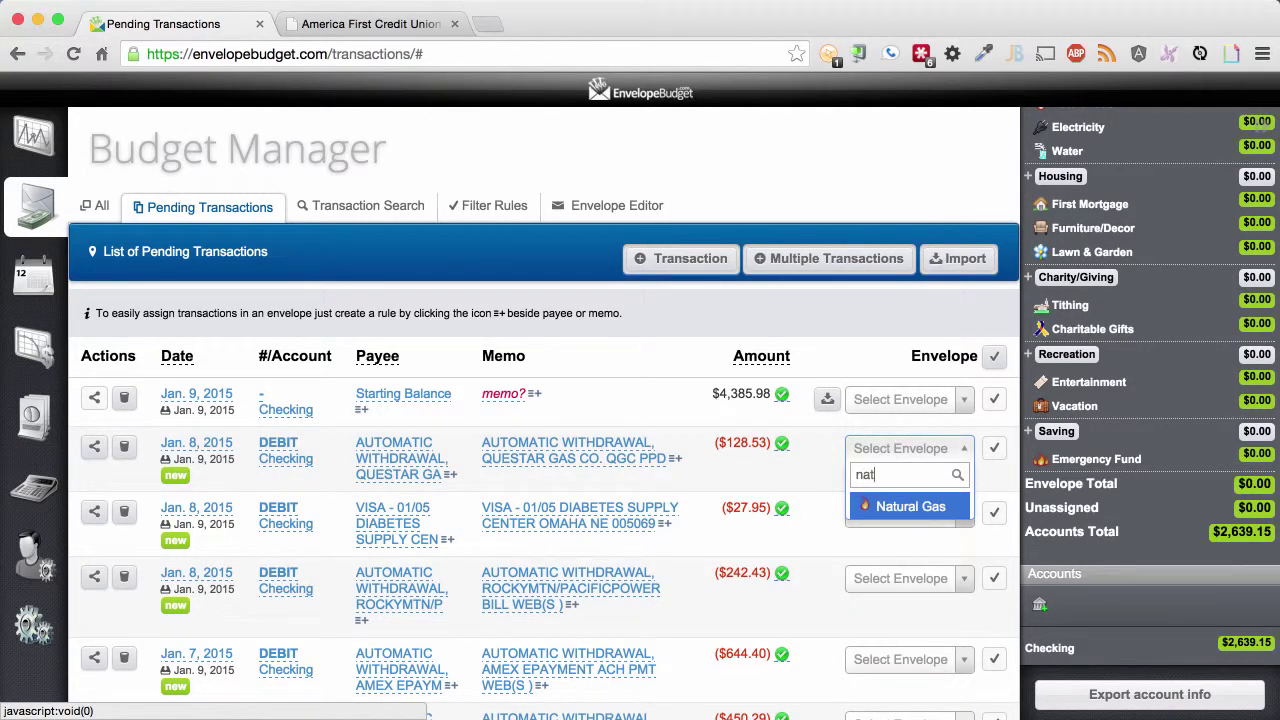
key("Return")
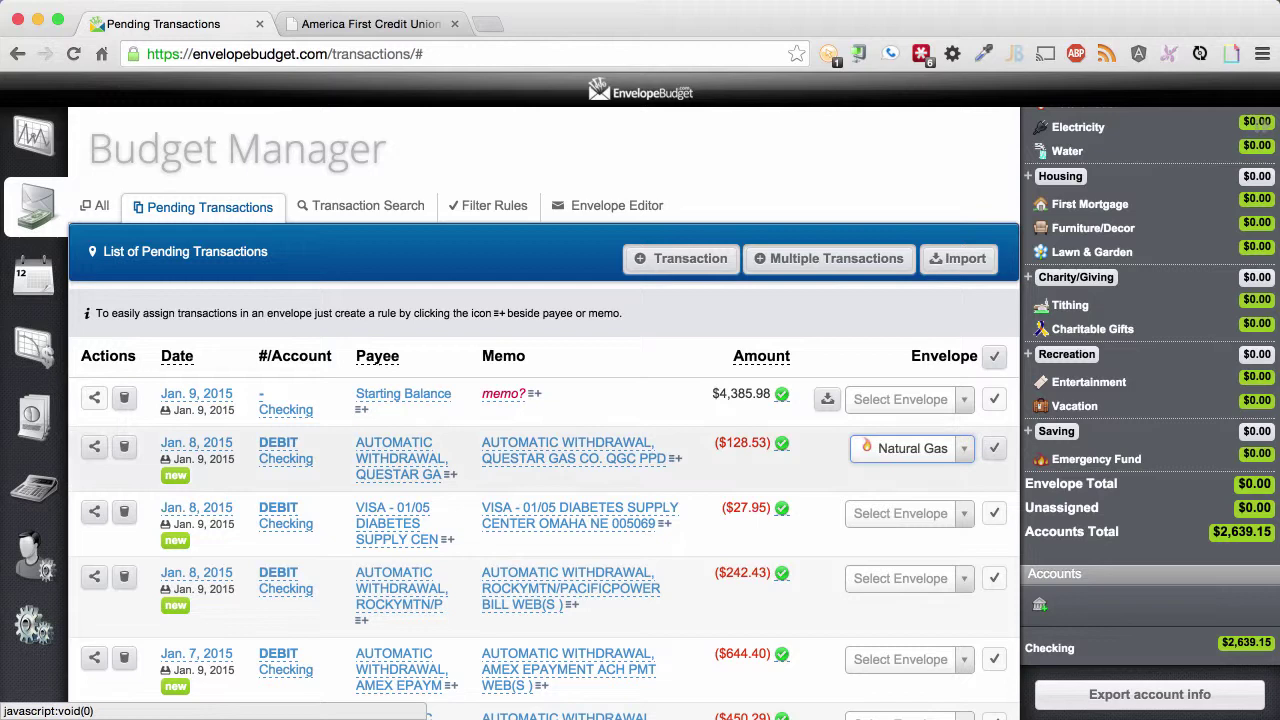
left_click(994, 448)
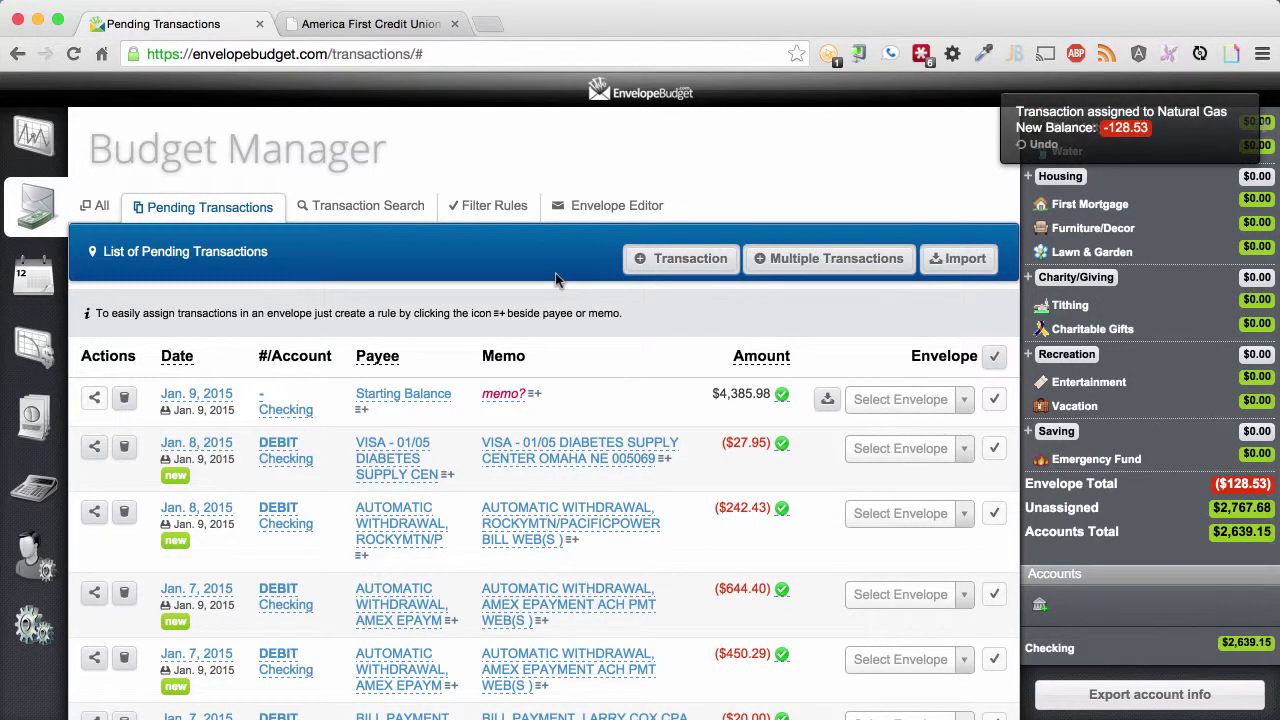